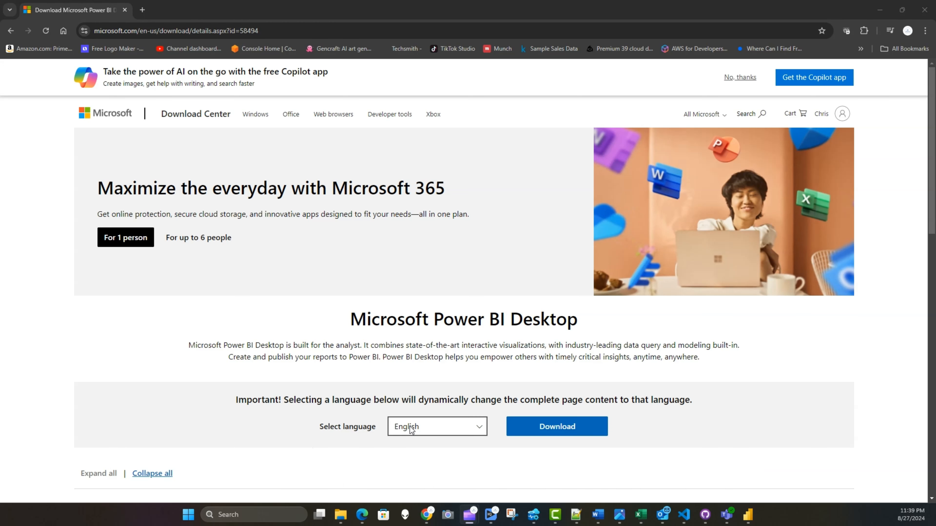
Step: Download both Power BI Desktop installers, PBIDesktopSetup.exe and PBIDesktopSetup_x64.exe, and save them to the DATA (D:) drive
click(571, 428)
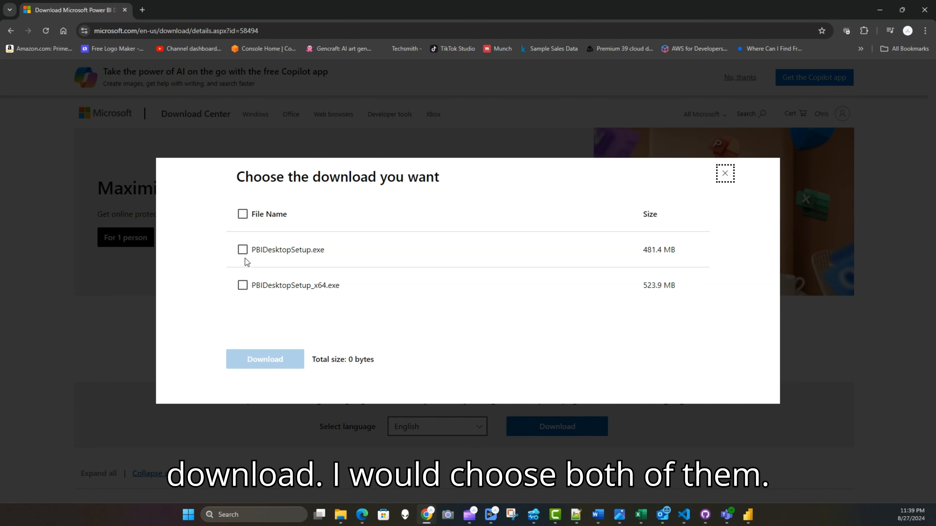
click(243, 215)
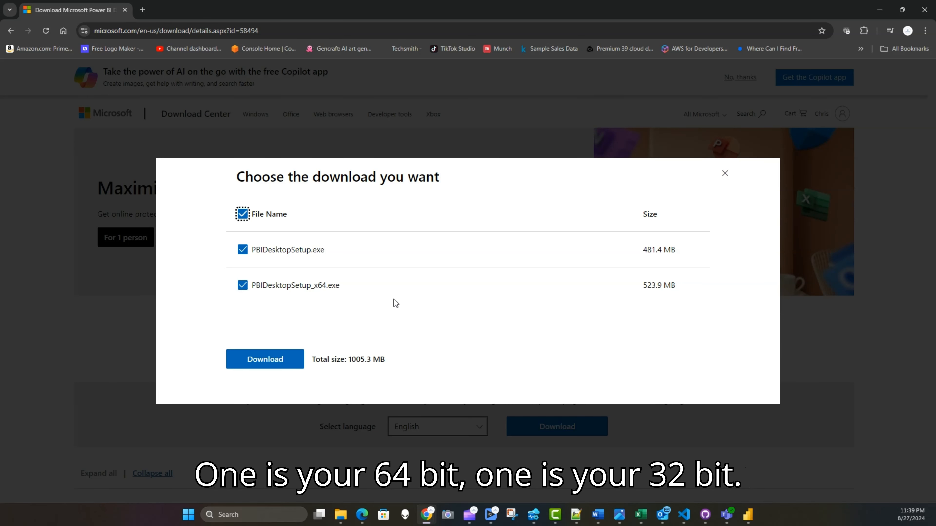
click(243, 365)
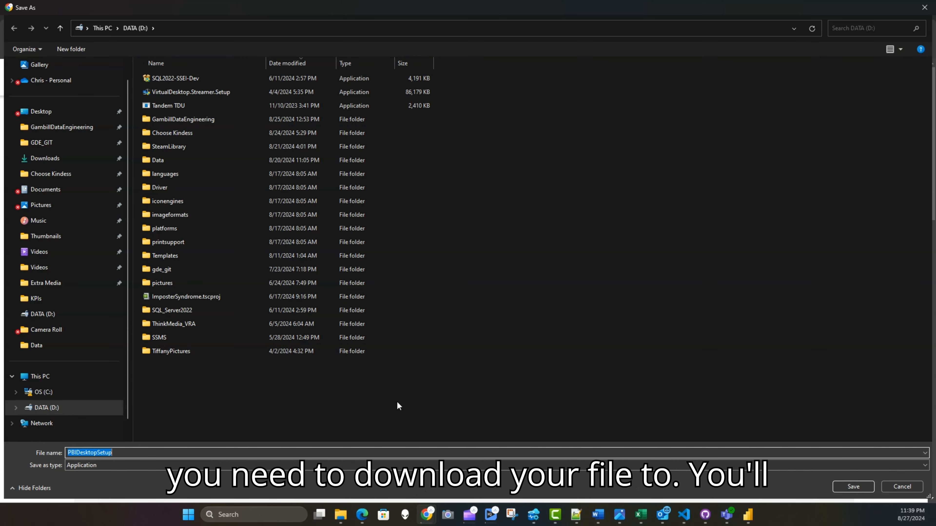
click(845, 490)
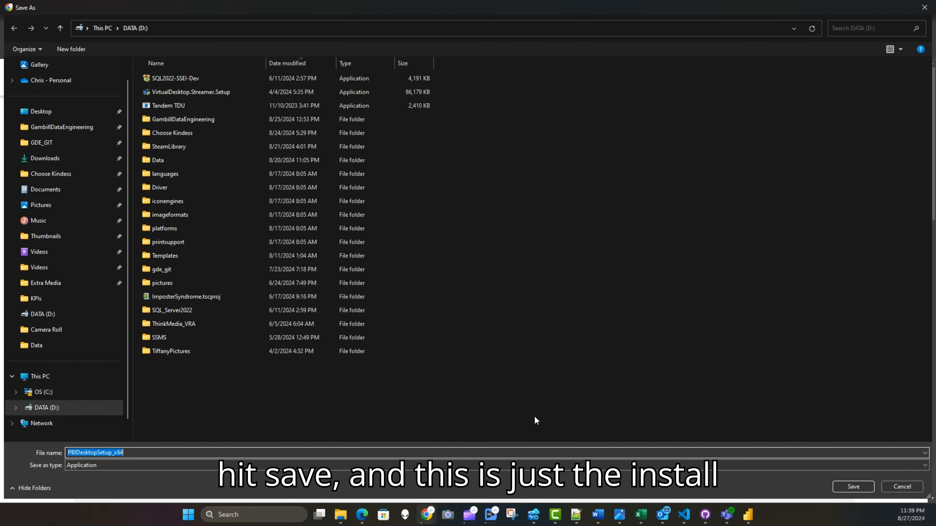
click(850, 487)
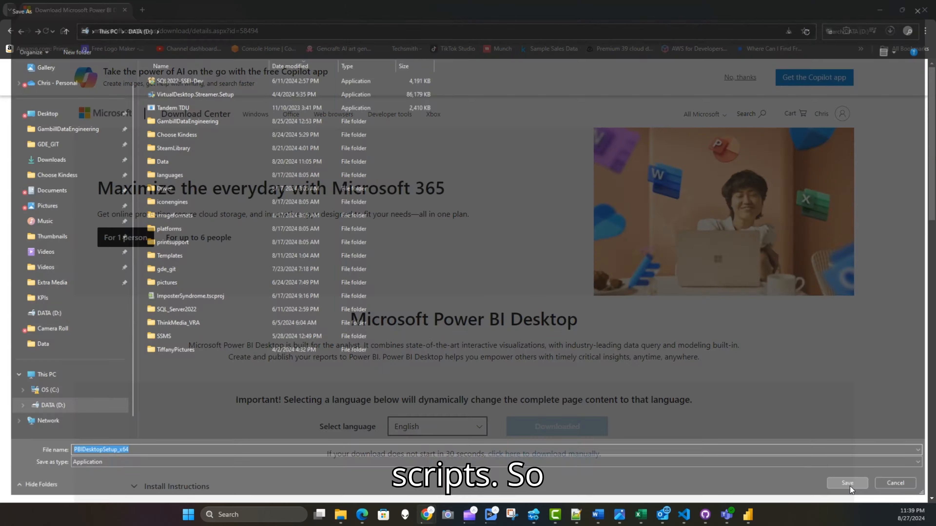
Step: Show the downloaded x64 installer in its folder and try to run PBIDesktopSetup_x64
click(889, 31)
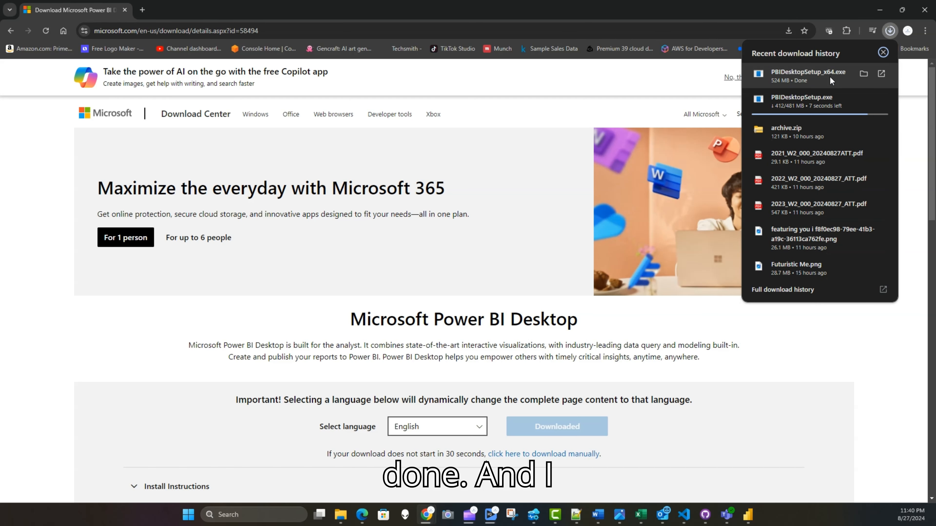
click(863, 75)
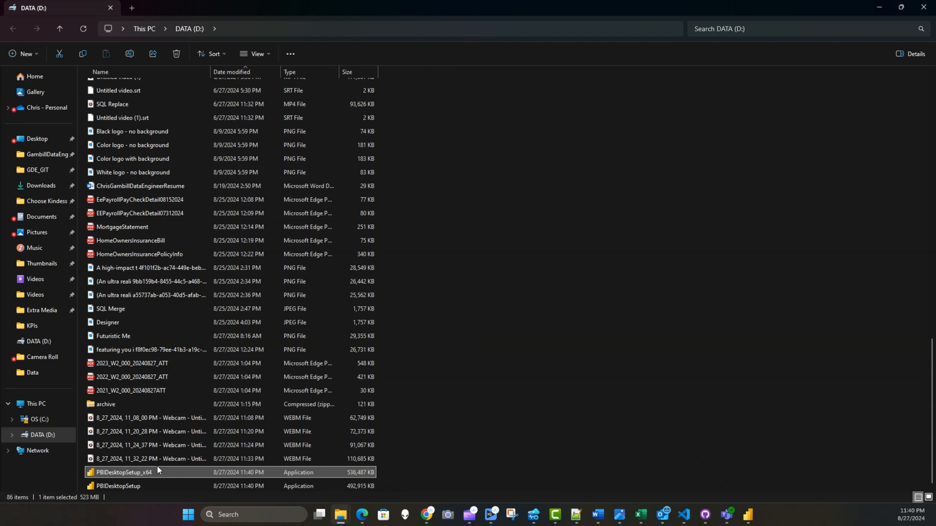
double_click(162, 471)
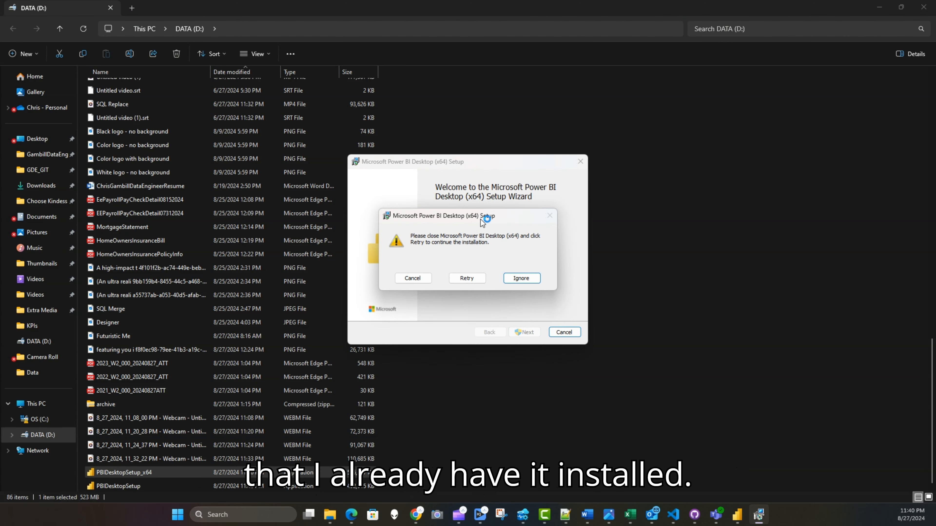
drag(475, 220, 235, 271)
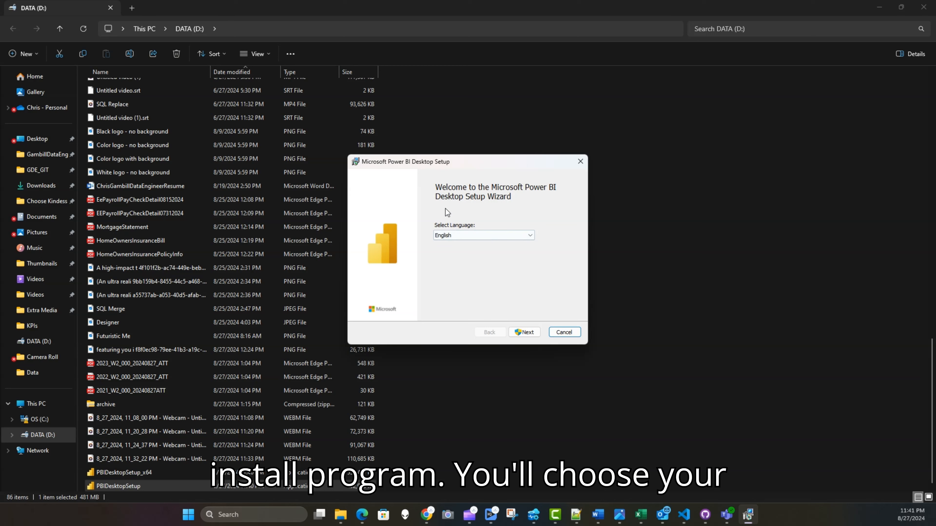
Step: Keep English as the language in the PBIDesktopSetup wizard and proceed to the license terms
click(462, 237)
click(462, 238)
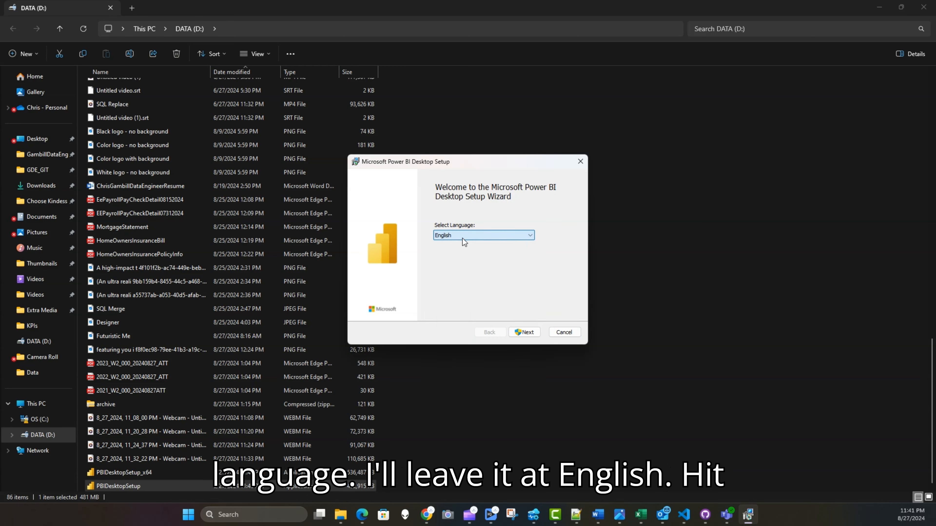
click(519, 334)
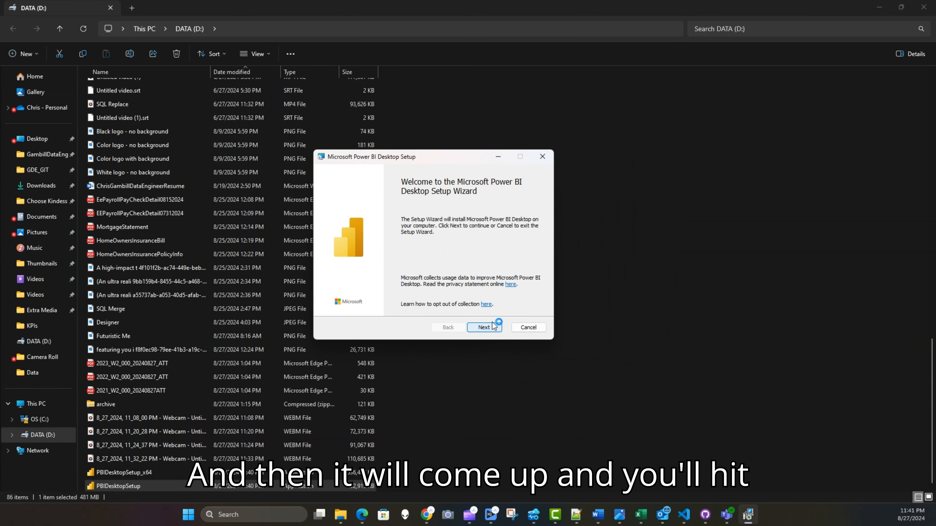
click(484, 328)
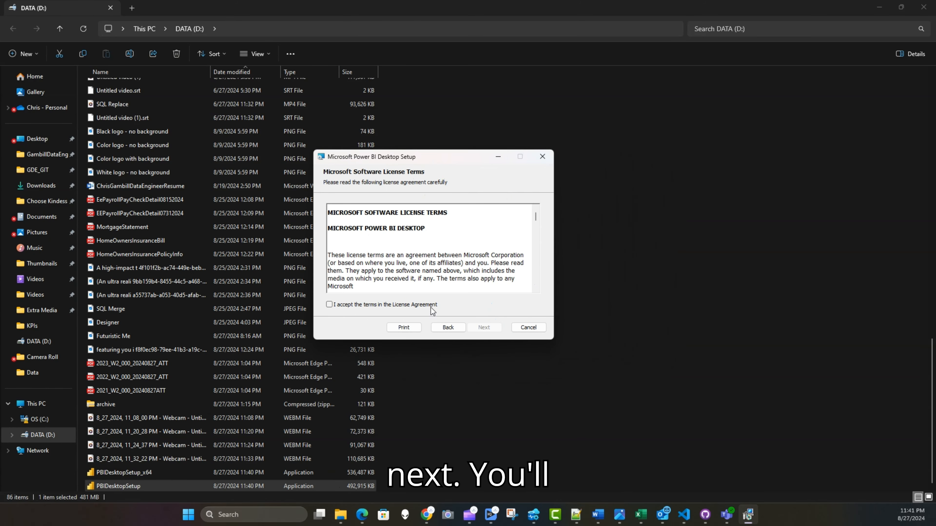
Step: Accept the license agreement, look through its terms to the end, and continue to the destination folder choice
click(361, 302)
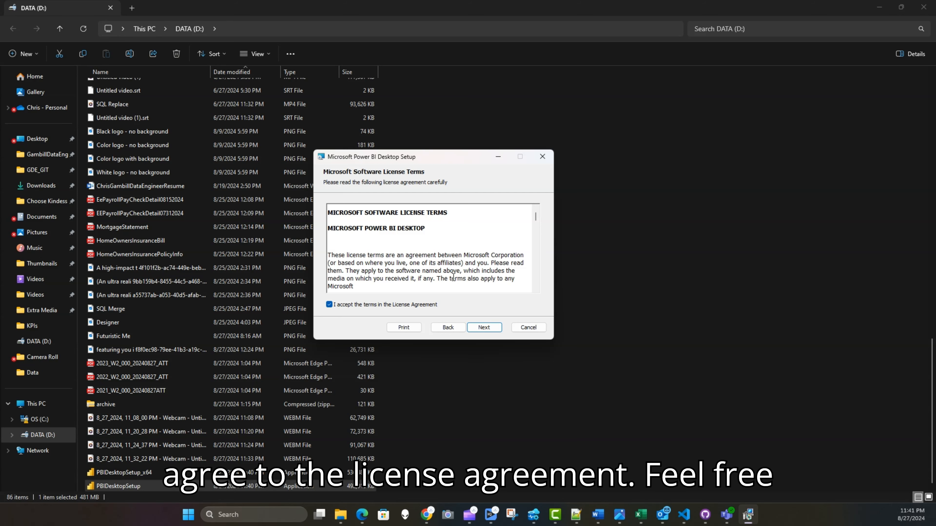
scroll(487, 260, down, 5)
scroll(487, 260, down, 20)
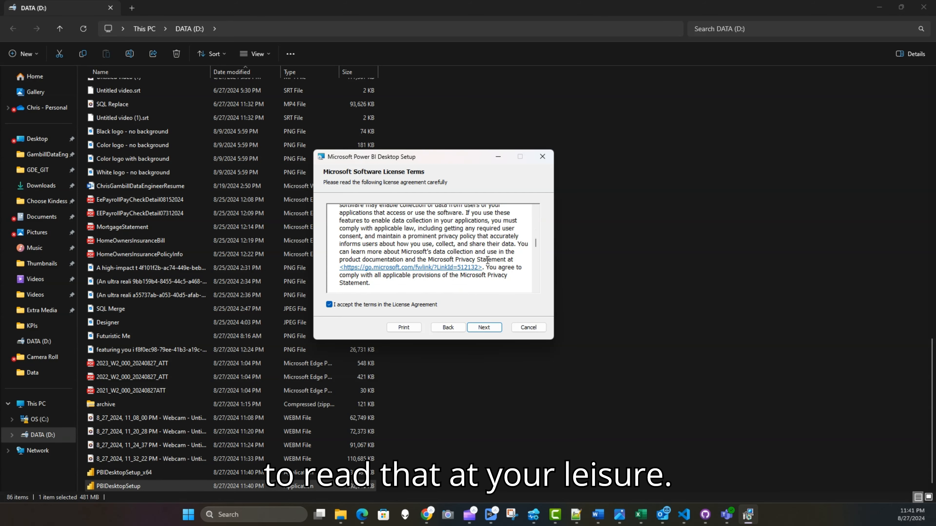
scroll(487, 261, down, 15)
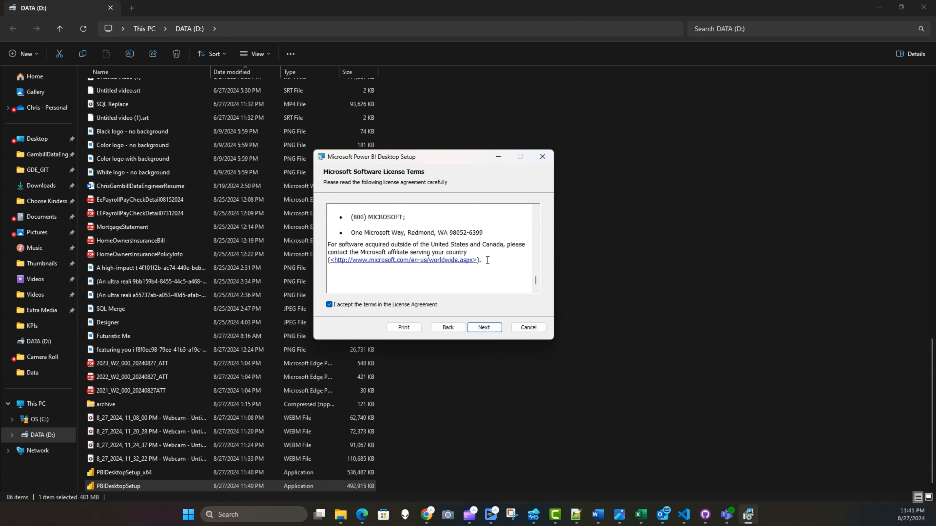
click(489, 328)
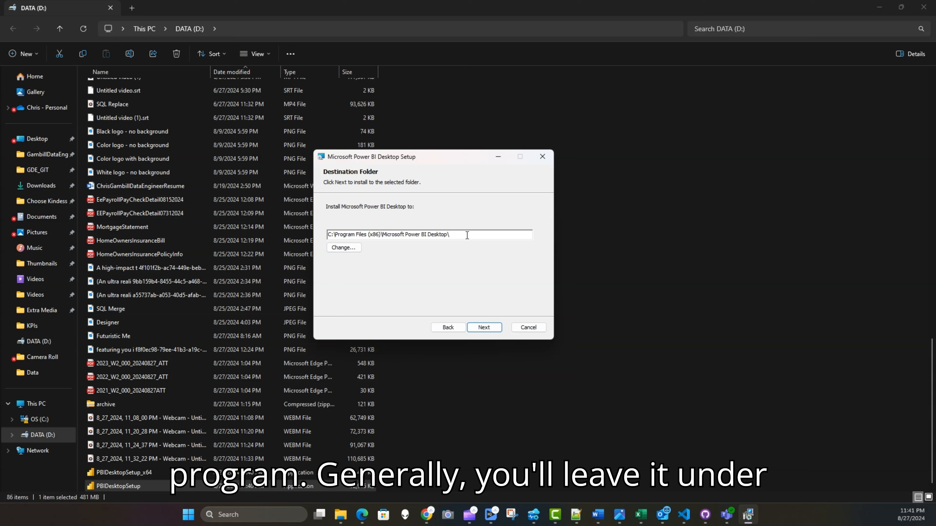
Step: Install into C:\Program Files (x86)\Microsoft Power BI Desktop\ and finish setup with Launch Microsoft Power BI Desktop enabled
click(477, 328)
click(476, 328)
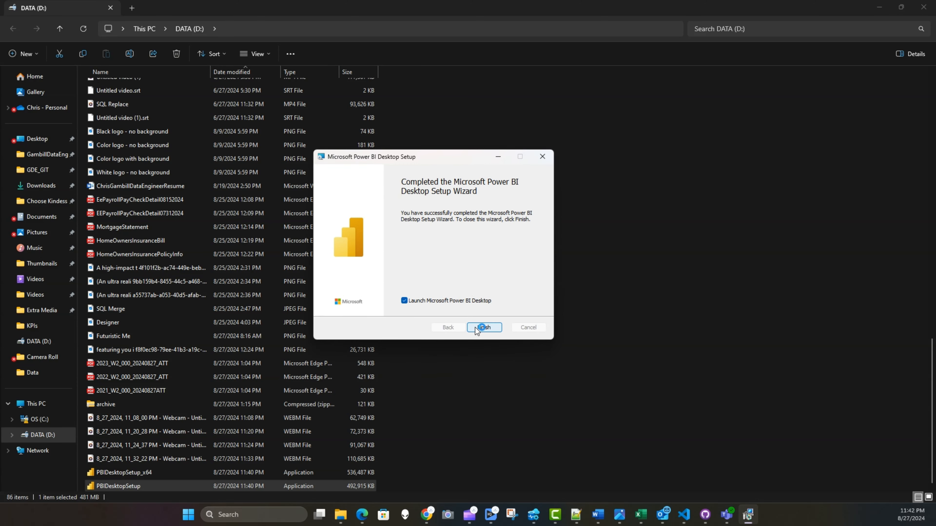
click(479, 327)
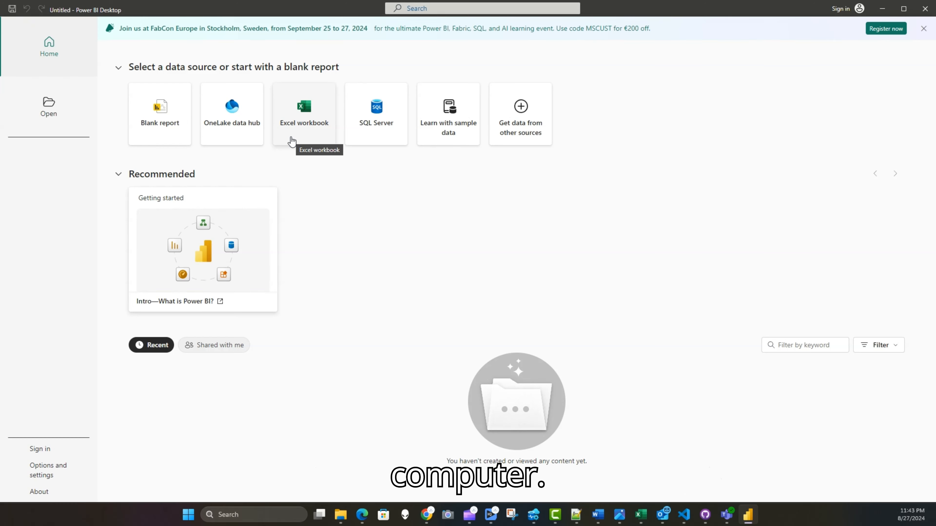
Step: Start a report from an Excel workbook and open sales_data_sample from the Data folder on drive D:
click(291, 142)
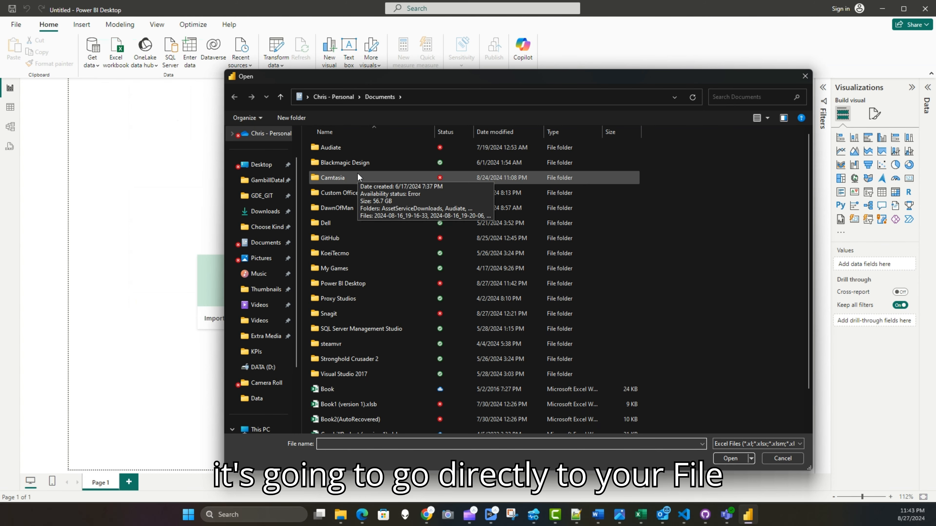
click(281, 193)
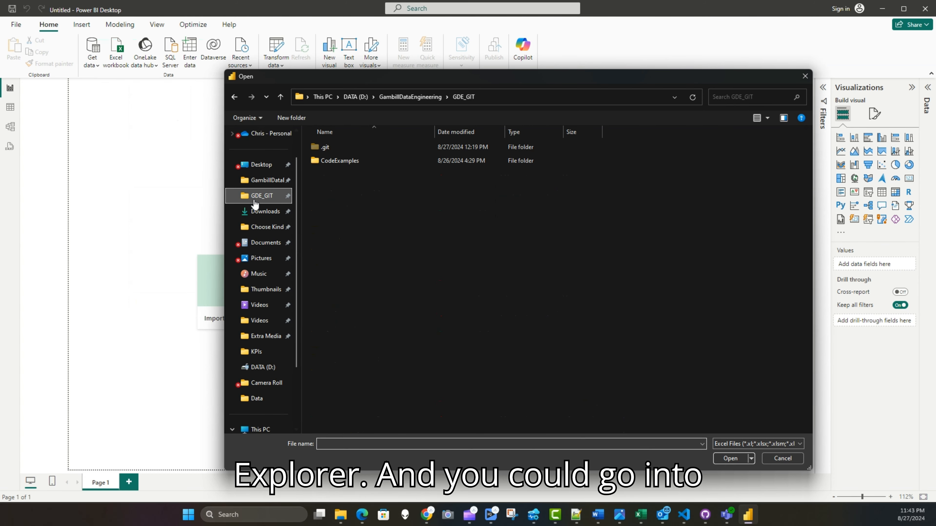
double_click(318, 161)
double_click(322, 148)
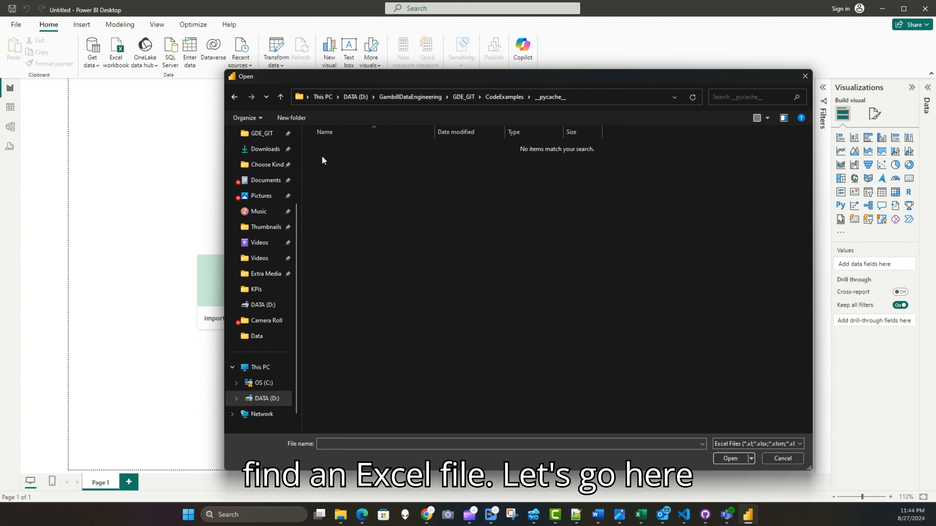
click(259, 337)
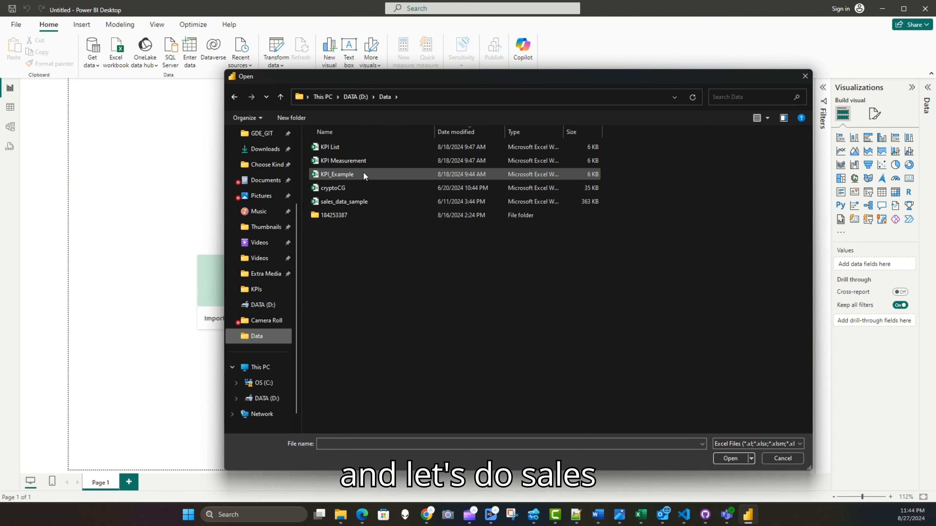
double_click(361, 202)
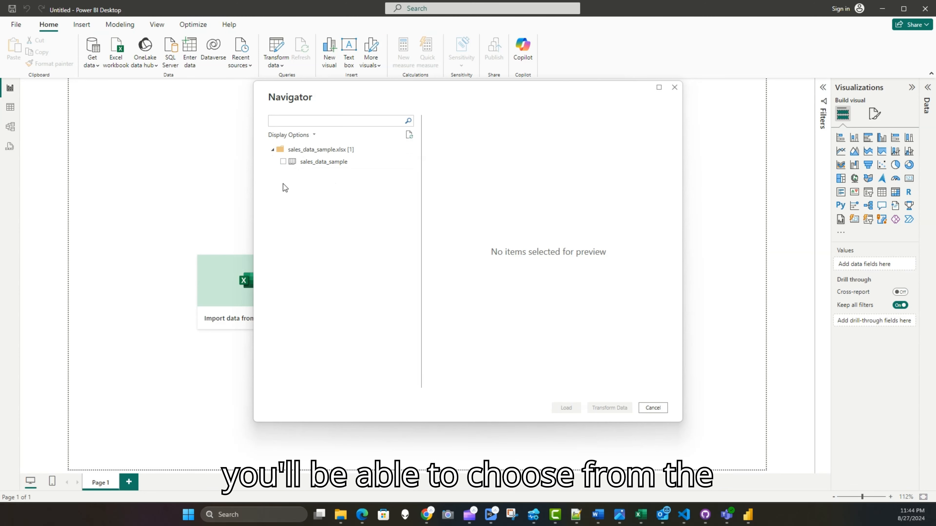
Step: Select the sales_data_sample sheet, preview its columns, and load it into the report
click(282, 161)
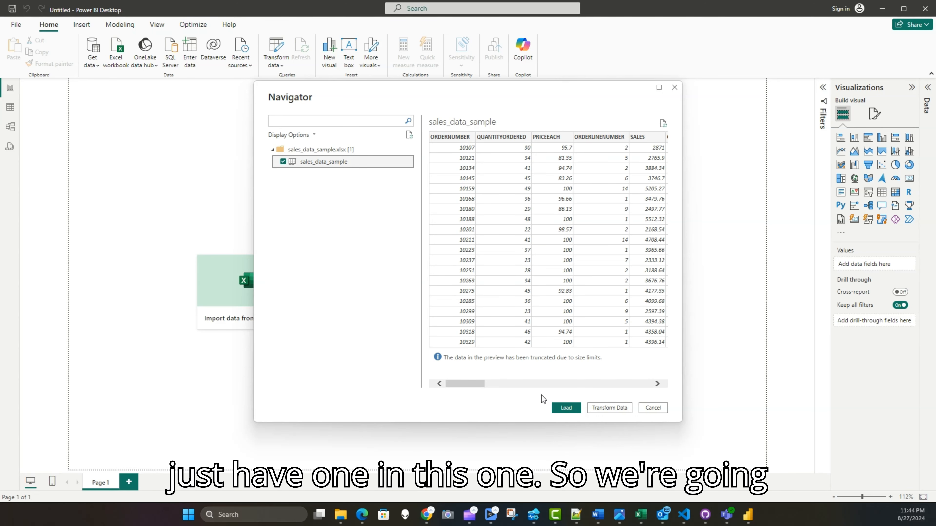
drag(467, 385, 654, 402)
click(575, 407)
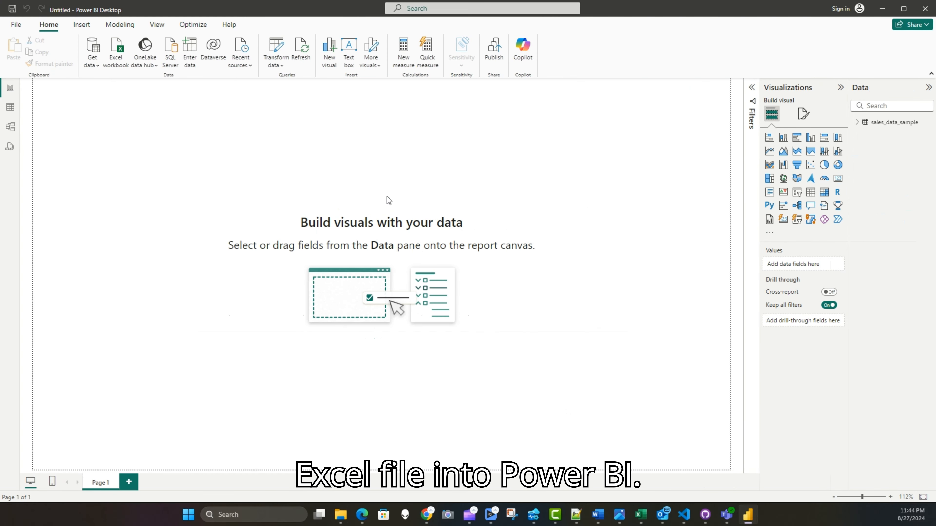
Step: Create a table visual from the CUSTOMERNAME field of sales_data_sample and enlarge it across most of the page
click(857, 122)
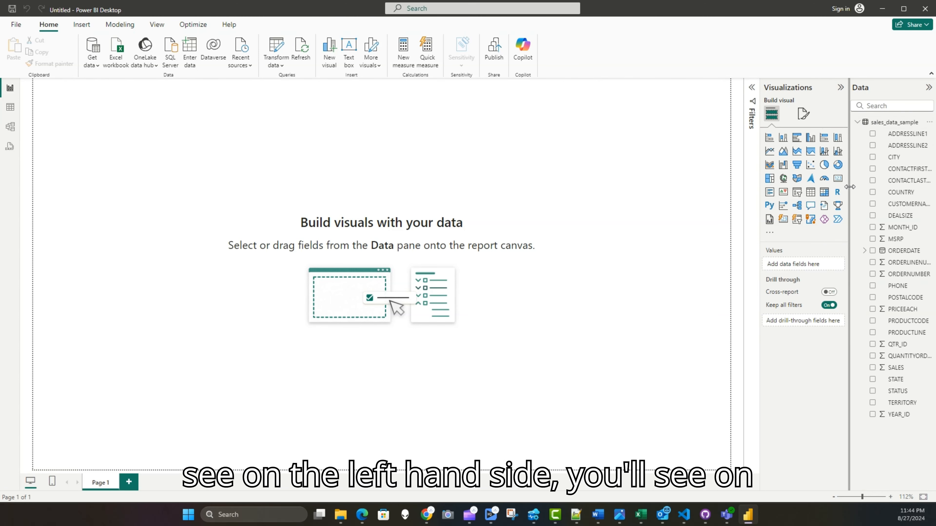
drag(848, 186, 770, 182)
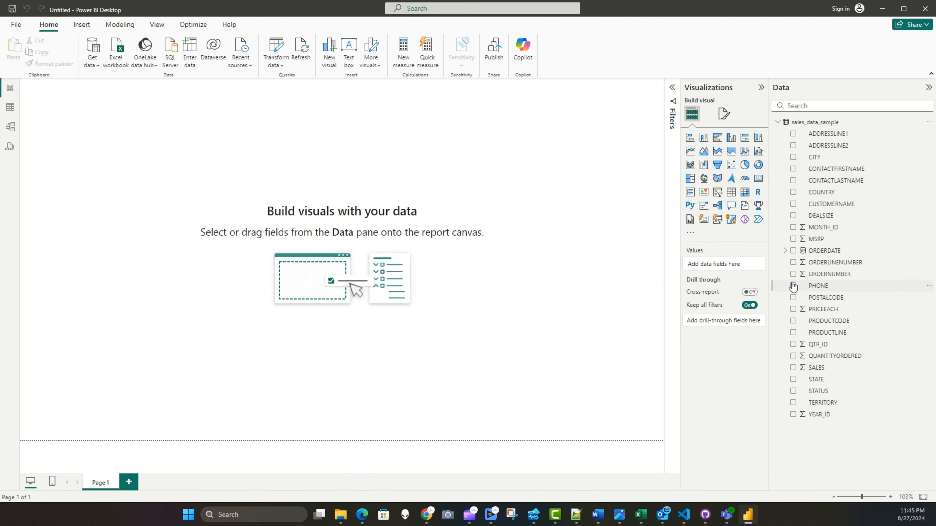
click(793, 204)
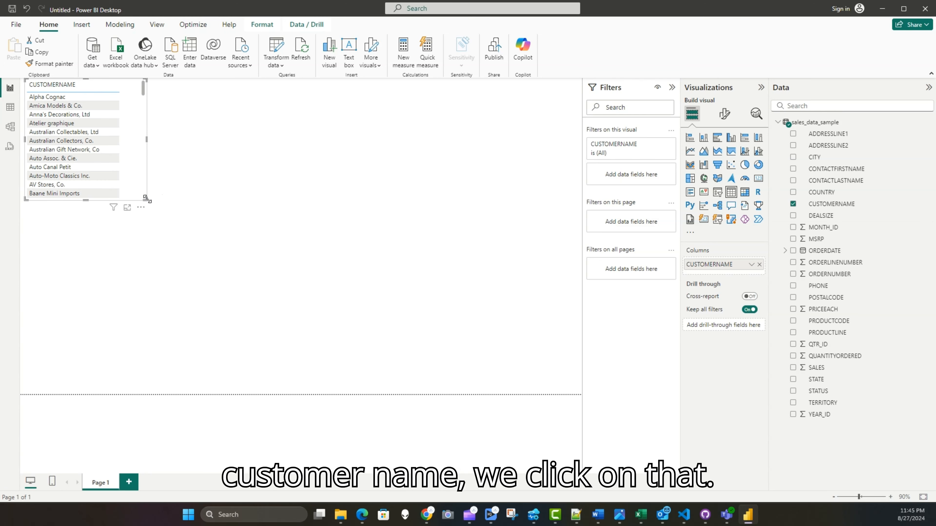
drag(146, 199, 475, 381)
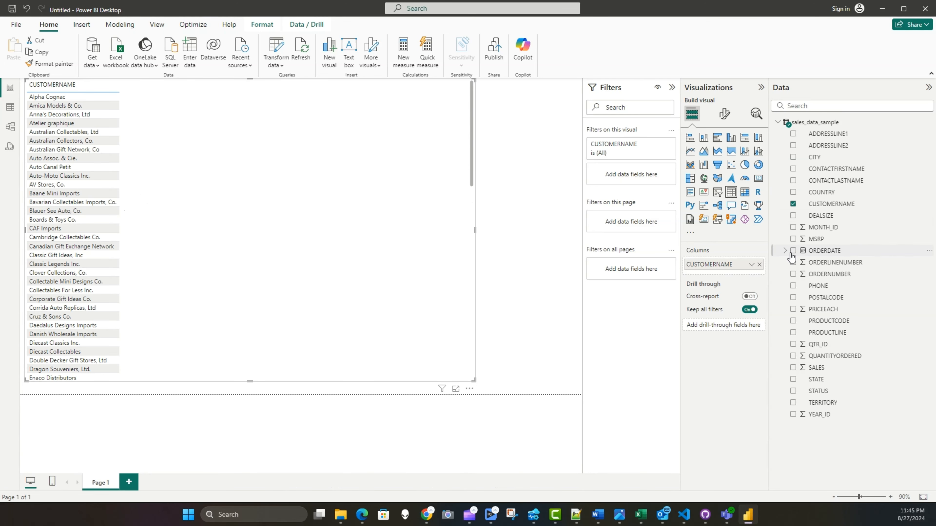
Step: Add MONTH_ID, QTR_ID, YEAR_ID, PRICEEACH, QUANTITYORDERED and SALES to the customer table and widen the visual
click(793, 227)
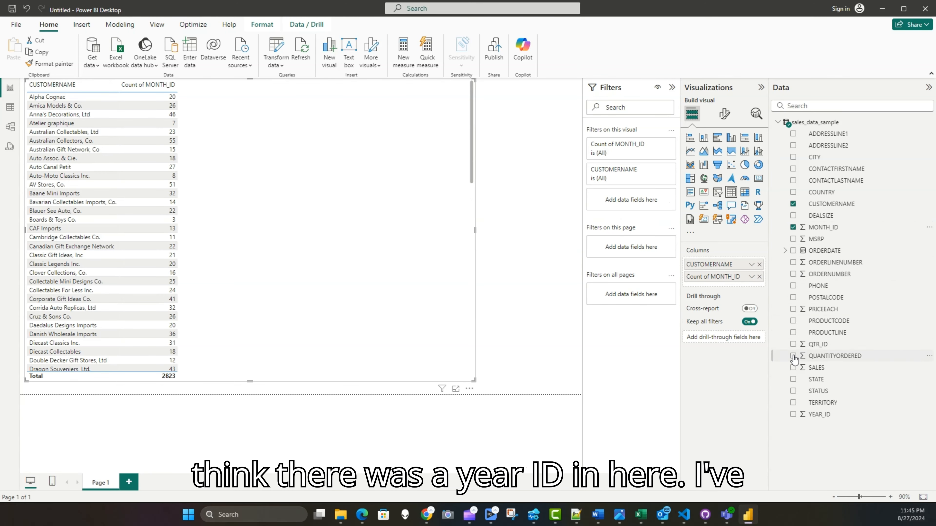
click(793, 344)
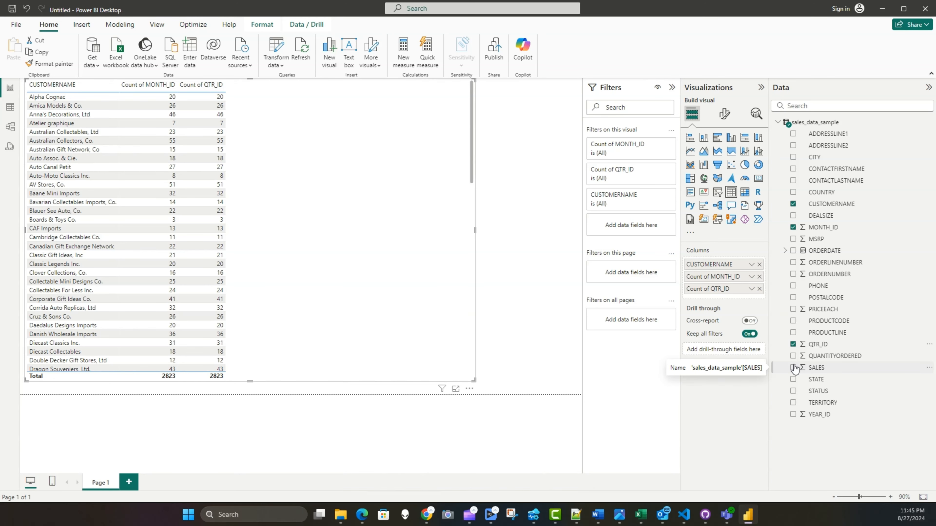
click(793, 414)
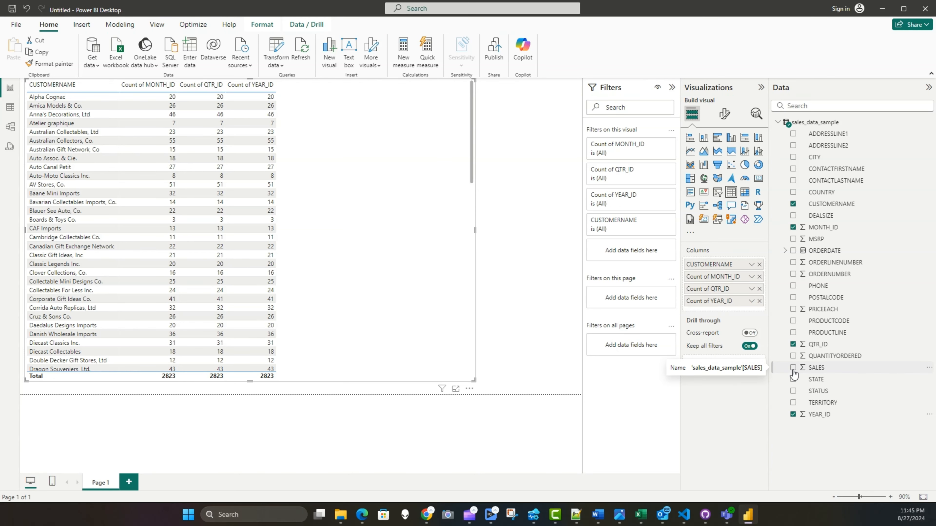
click(793, 310)
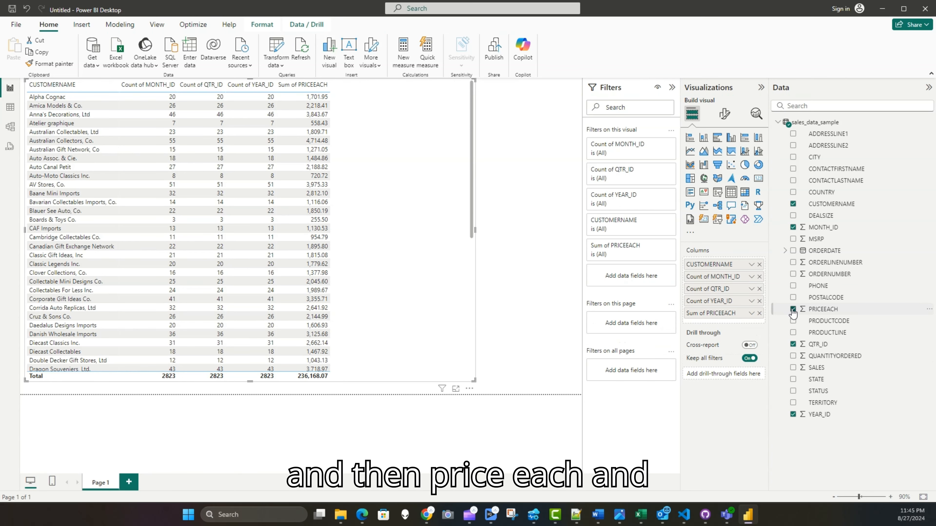
click(792, 356)
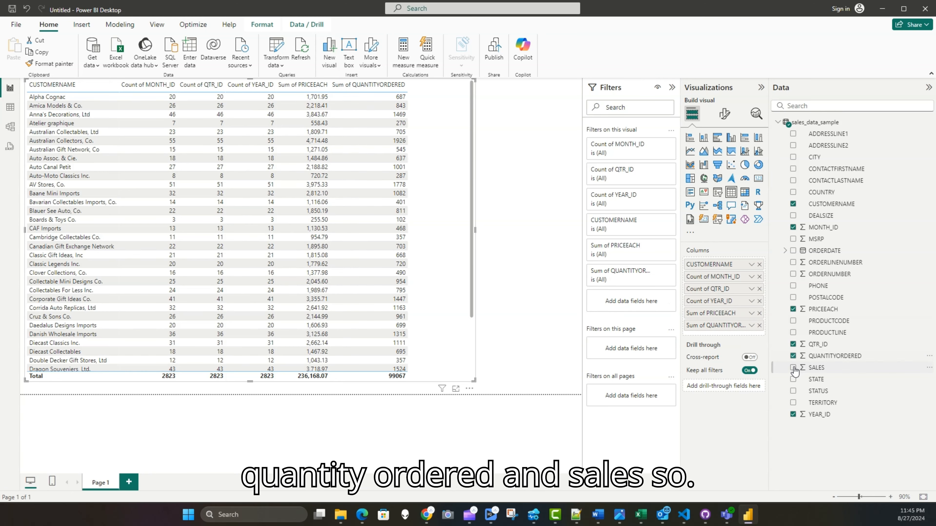
click(793, 367)
drag(476, 232, 544, 233)
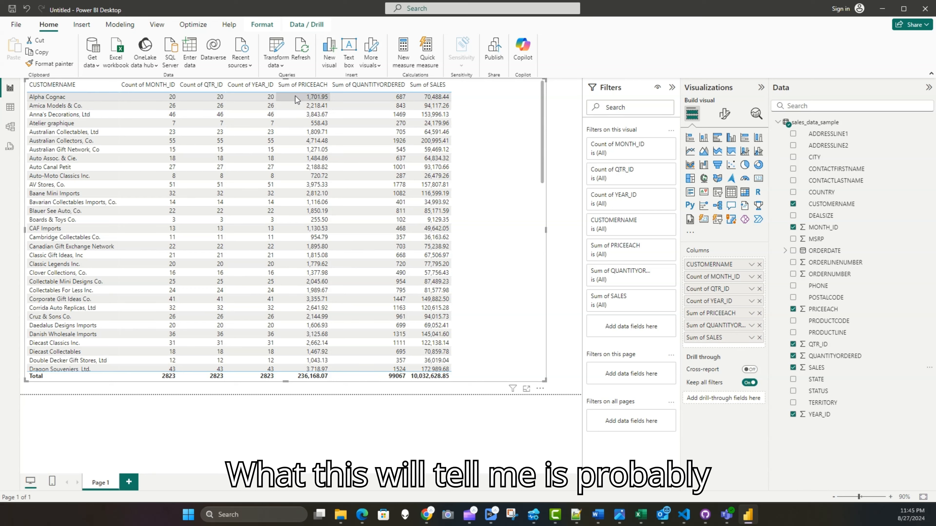
Step: Remove the PRICEEACH and SALES fields from the customer table
click(792, 310)
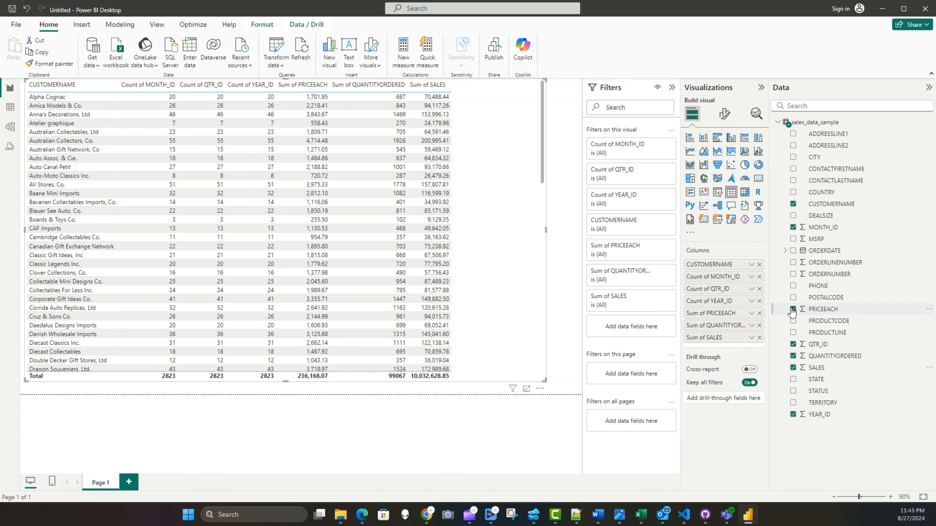
click(793, 369)
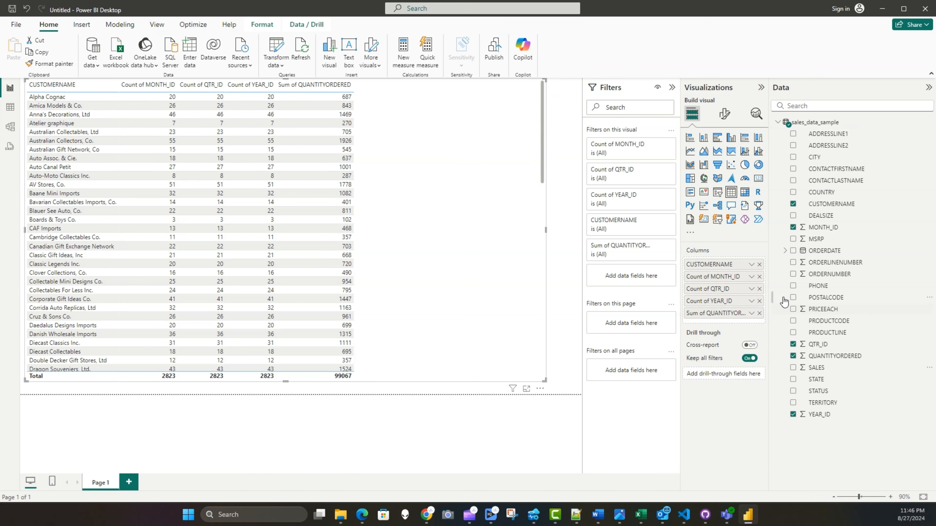
click(752, 277)
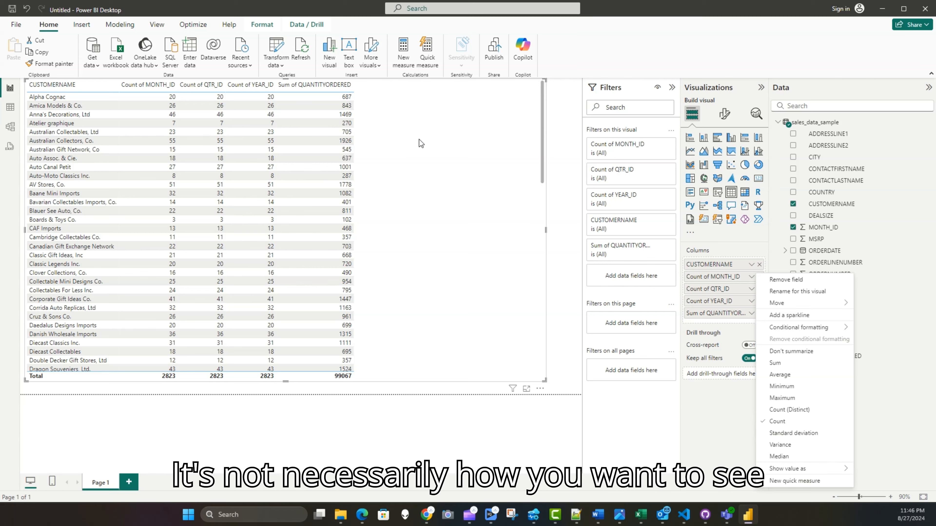
Step: Widen the customer table slightly and lower its top edge to free space above it on the page
click(545, 80)
drag(544, 80, 562, 152)
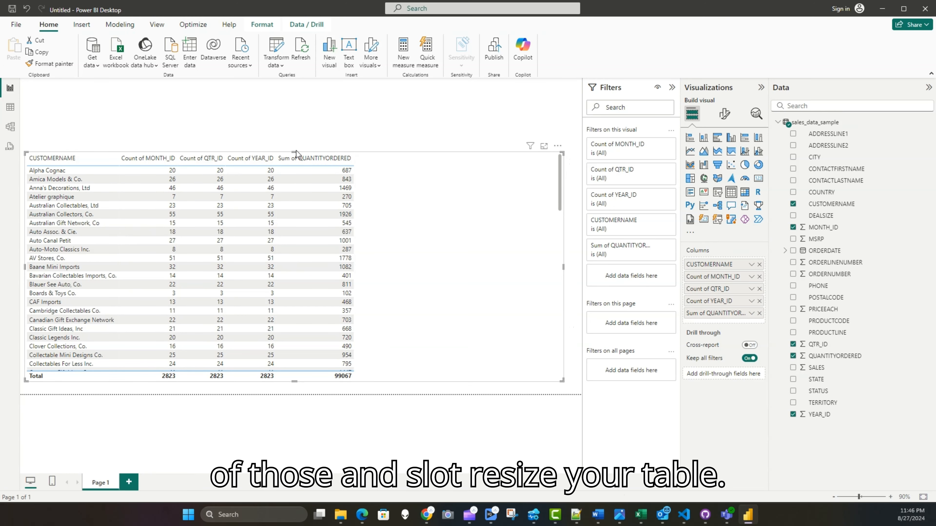
drag(294, 149, 308, 202)
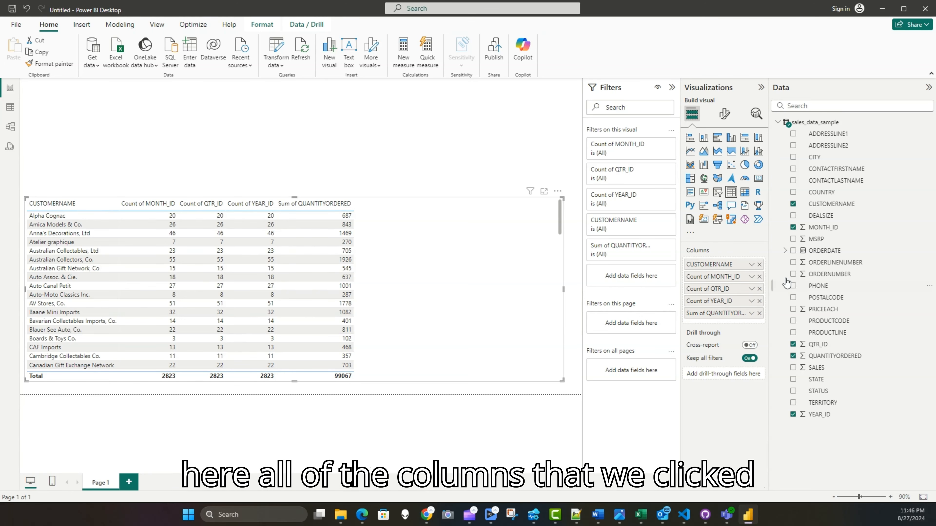
Step: Set the table's MONTH_ID, QTR_ID and YEAR_ID columns to Don't summarize
click(752, 277)
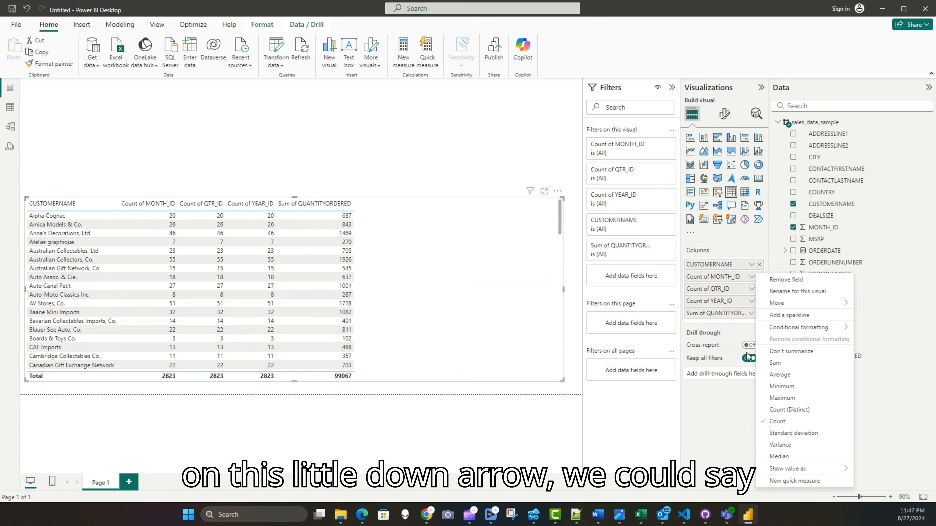
click(785, 351)
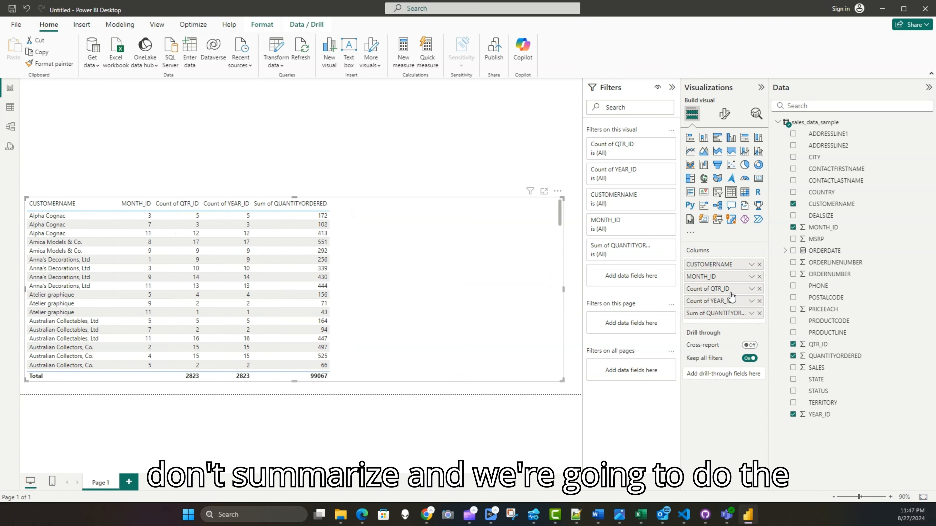
click(751, 289)
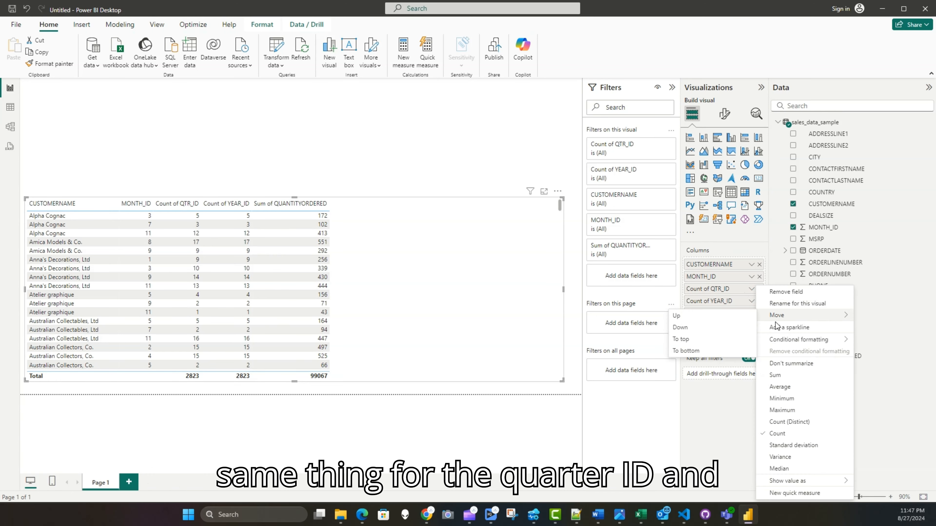
click(788, 363)
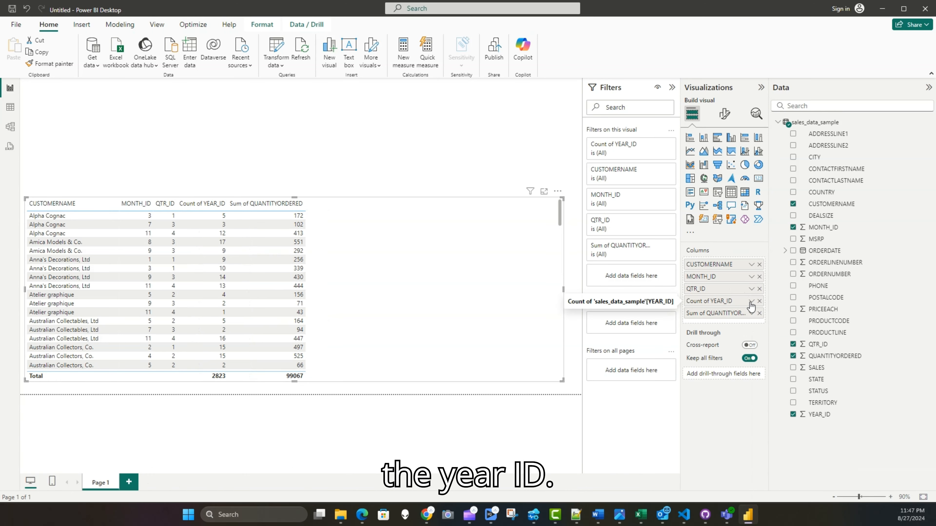
click(752, 302)
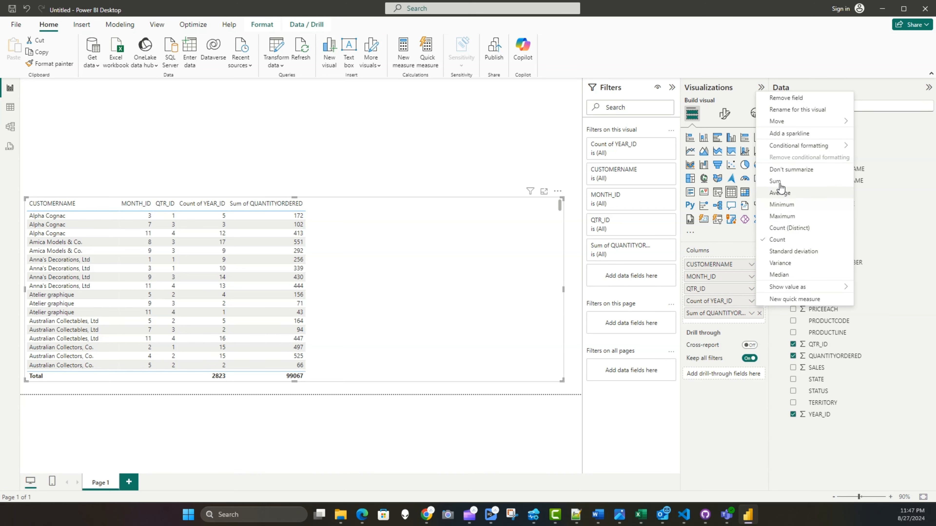
click(778, 169)
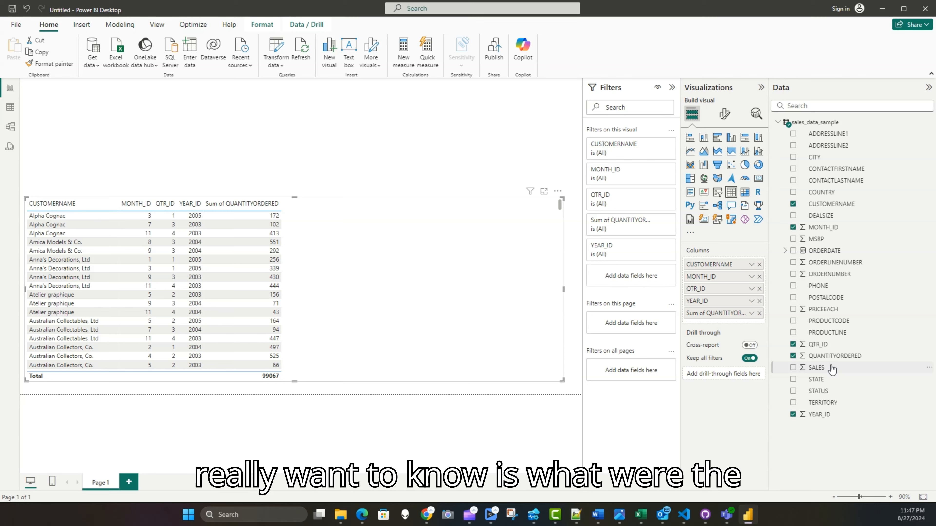
Step: Add SALES as the last column of the customer table and lower the visual's top edge further
drag(832, 369, 741, 327)
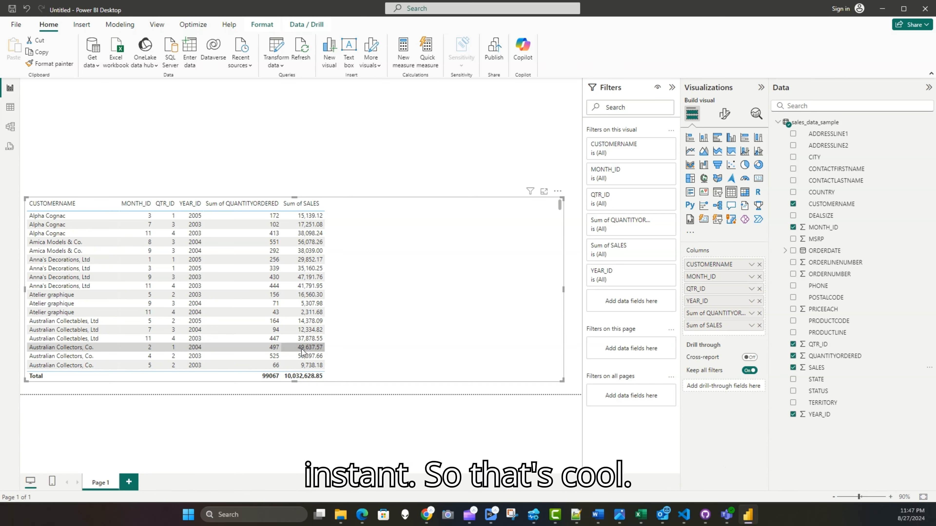
drag(295, 198, 291, 240)
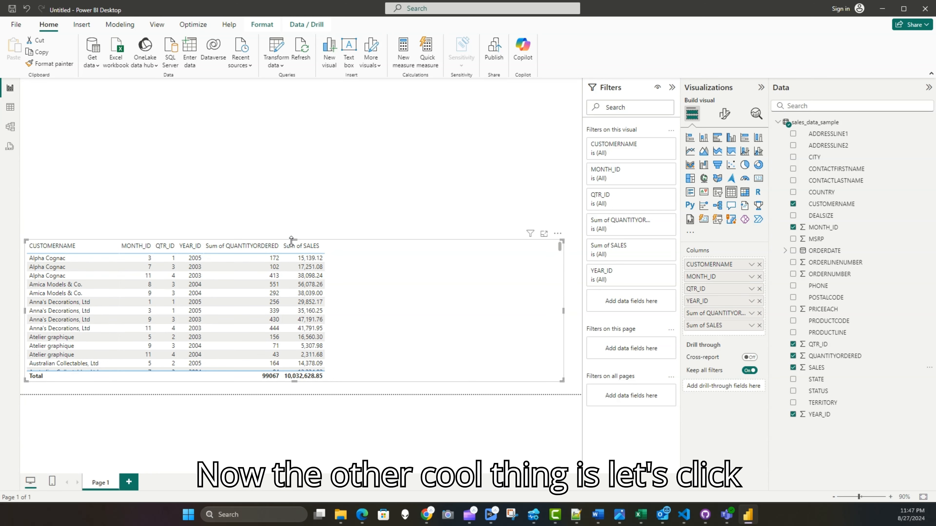
Step: Sort the customer table by Sum of SALES in descending order and review the rows down to the lowest sales
click(301, 250)
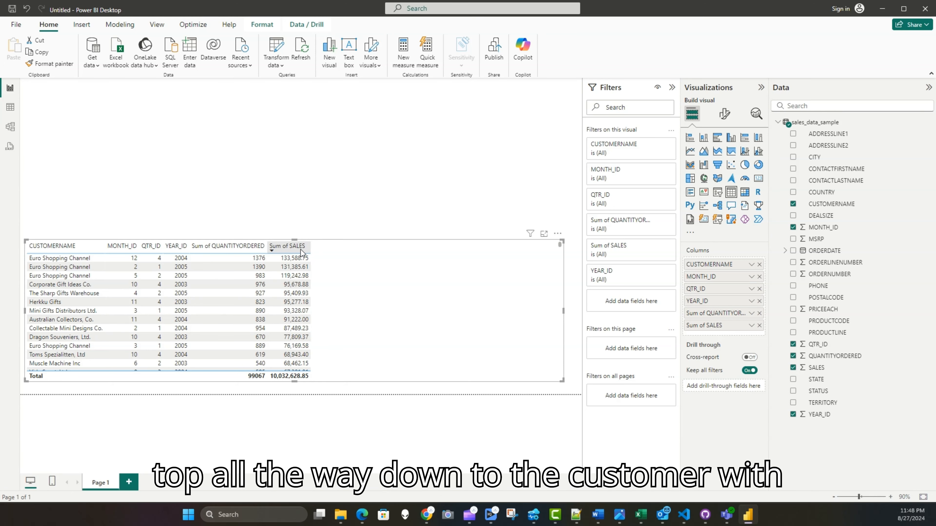
scroll(306, 306, down, 15)
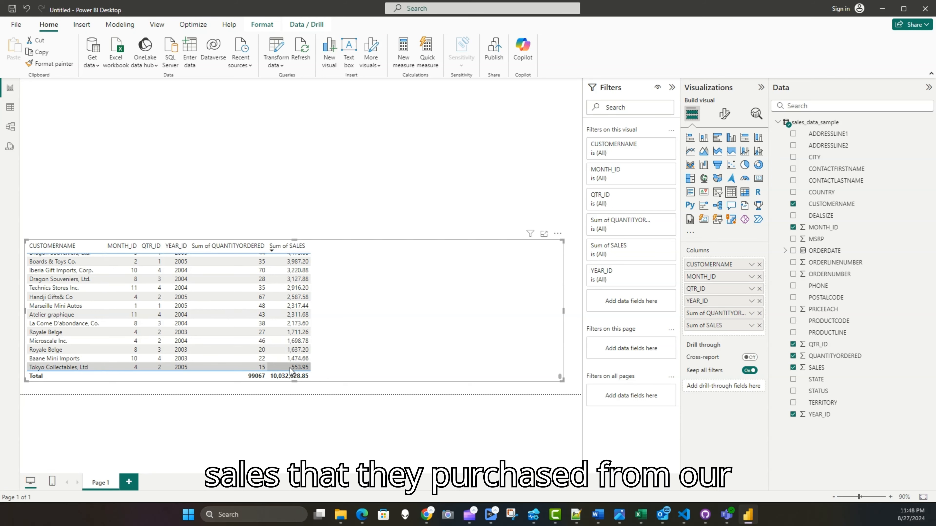
scroll(481, 323, up, 15)
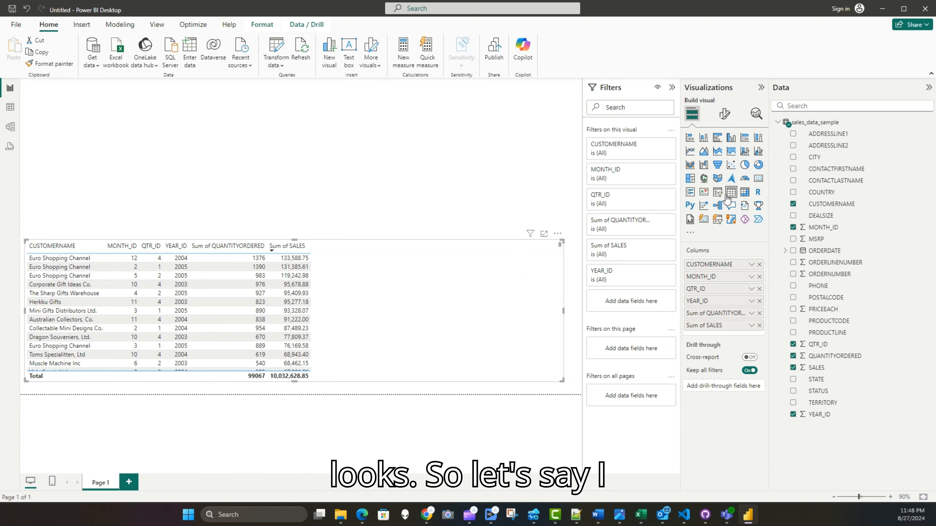
Step: Create a clustered bar chart above the table with YEAR_ID on the Y-axis and SALES on the X-axis
click(439, 188)
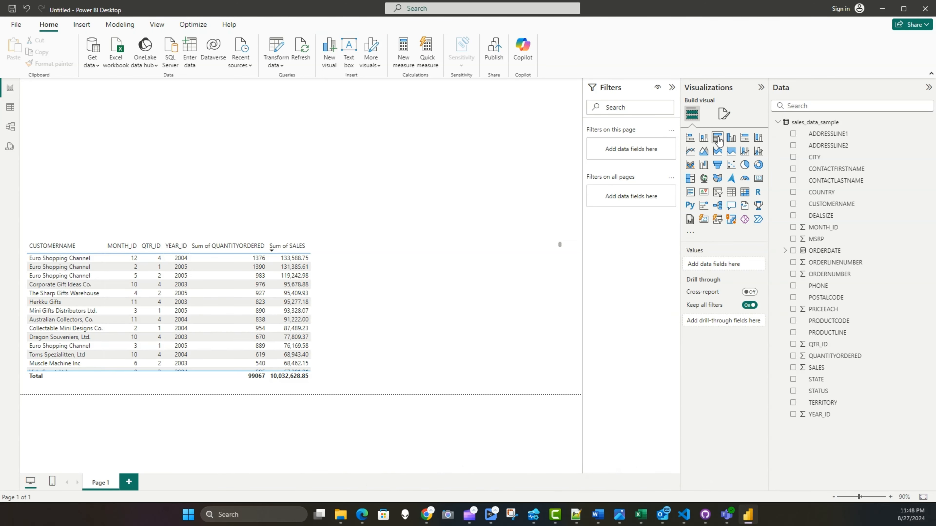
click(717, 139)
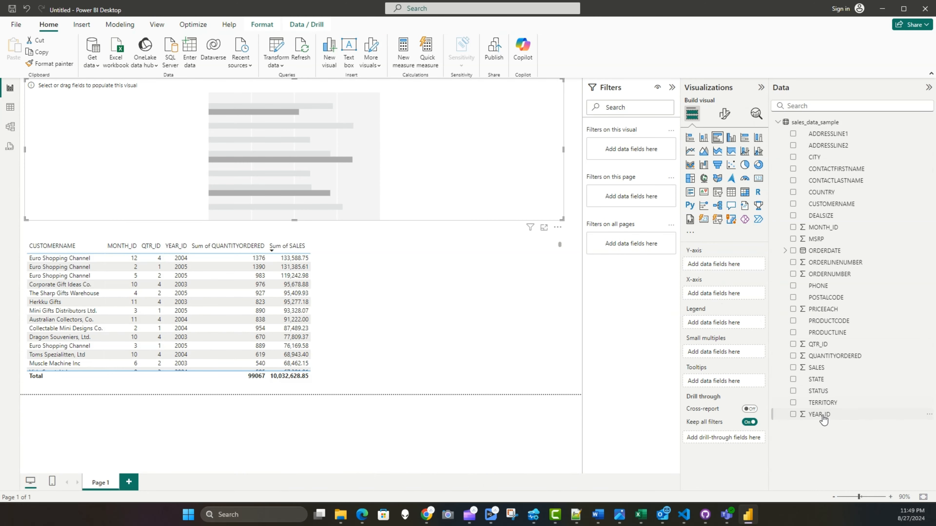
drag(820, 414, 706, 262)
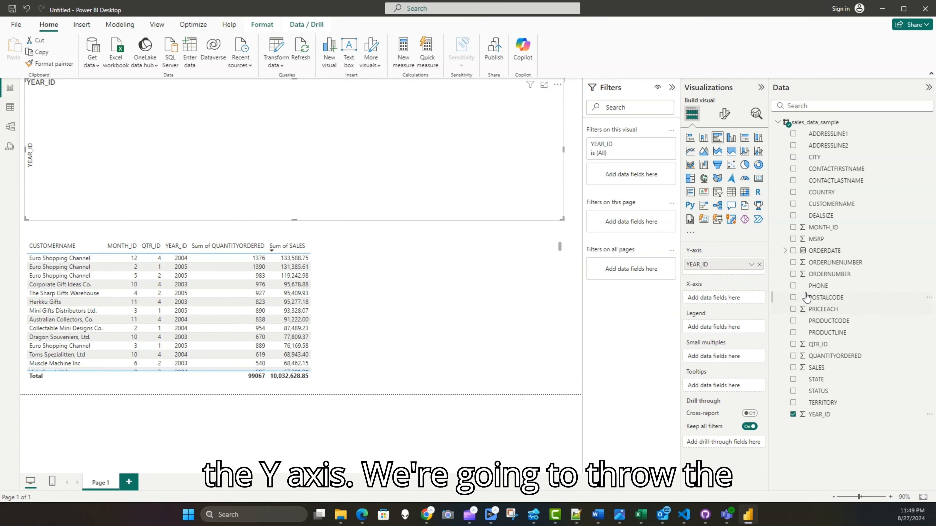
drag(835, 368, 743, 297)
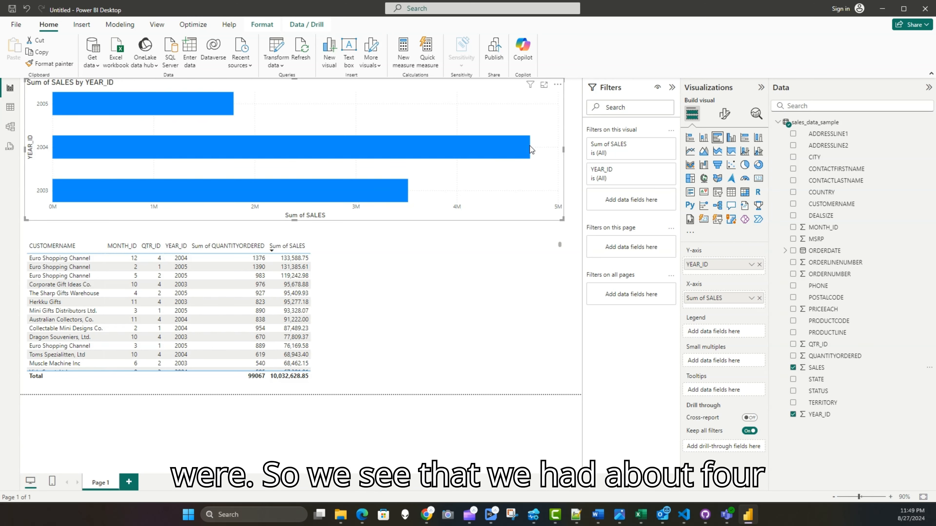
mouse_move(530, 149)
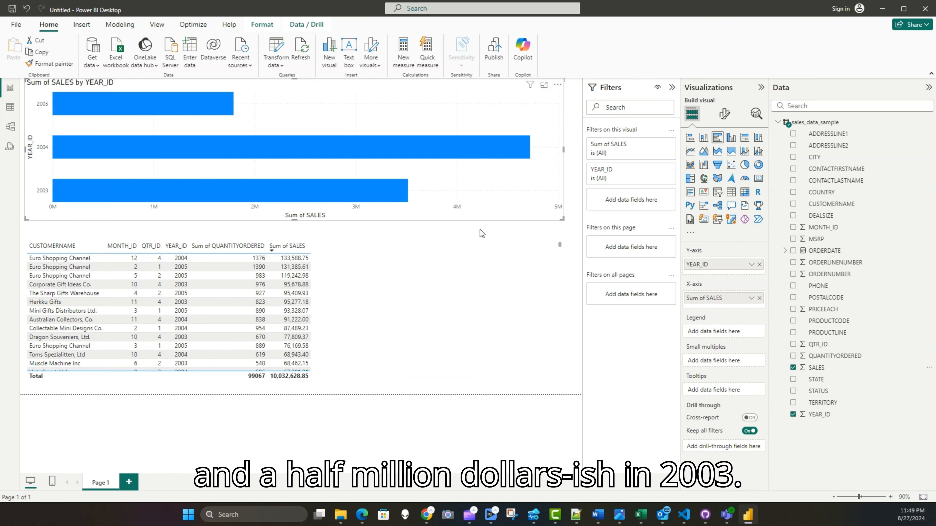
mouse_move(394, 190)
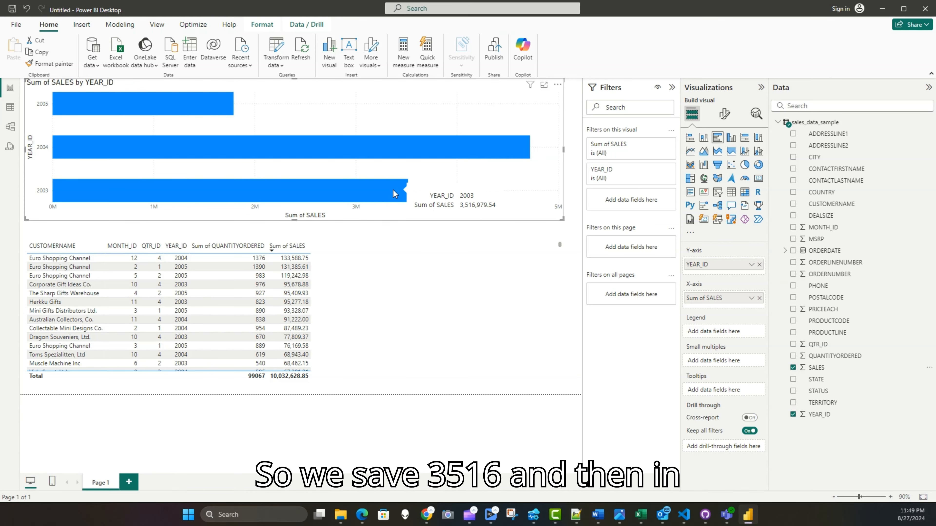
mouse_move(213, 109)
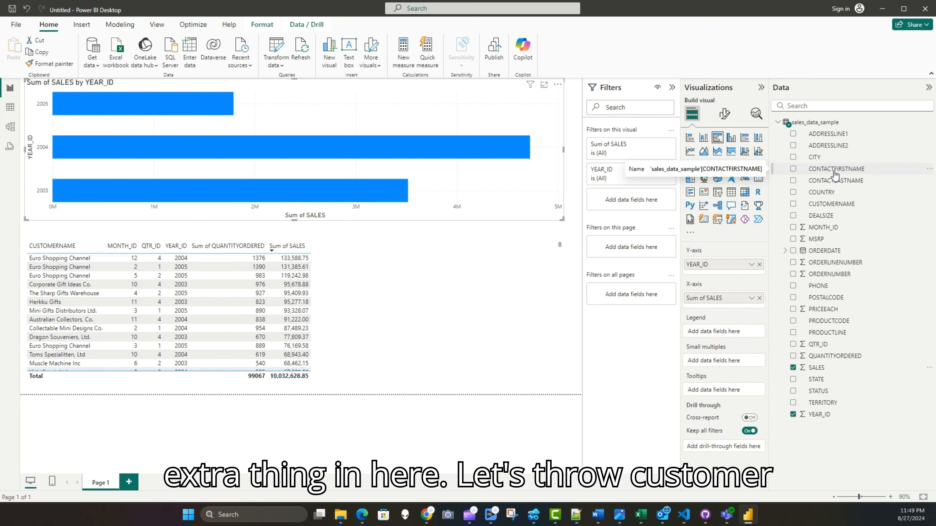
Step: Add CUSTOMERNAME as the bar chart's legend and change the visual to a stacked bar chart
drag(832, 204, 735, 331)
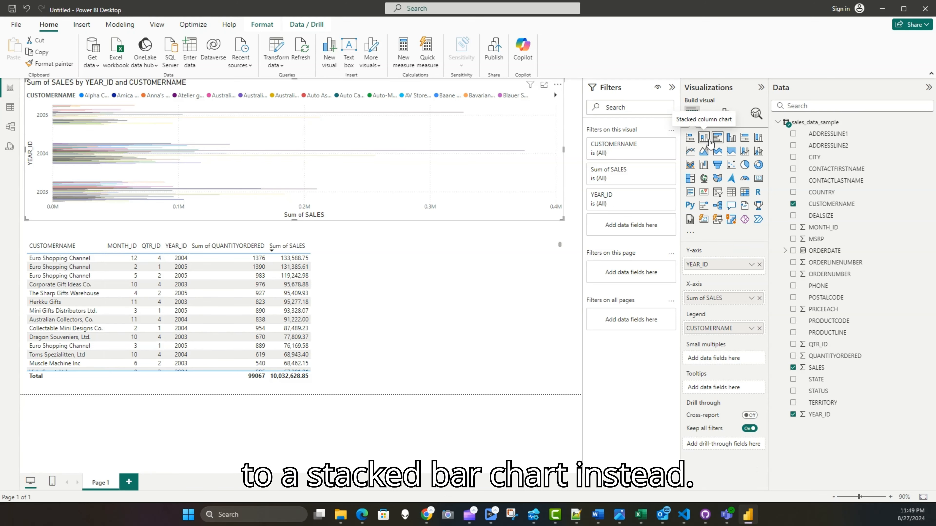
click(691, 140)
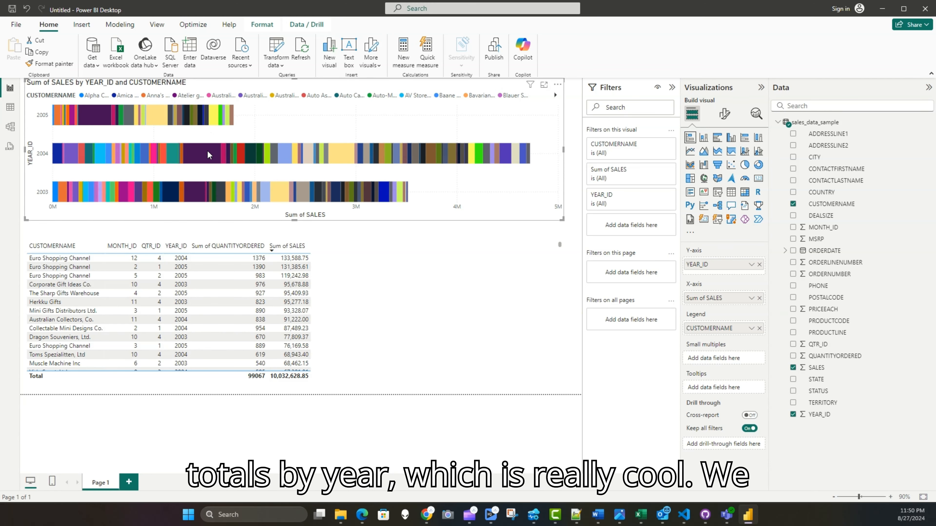
mouse_move(203, 157)
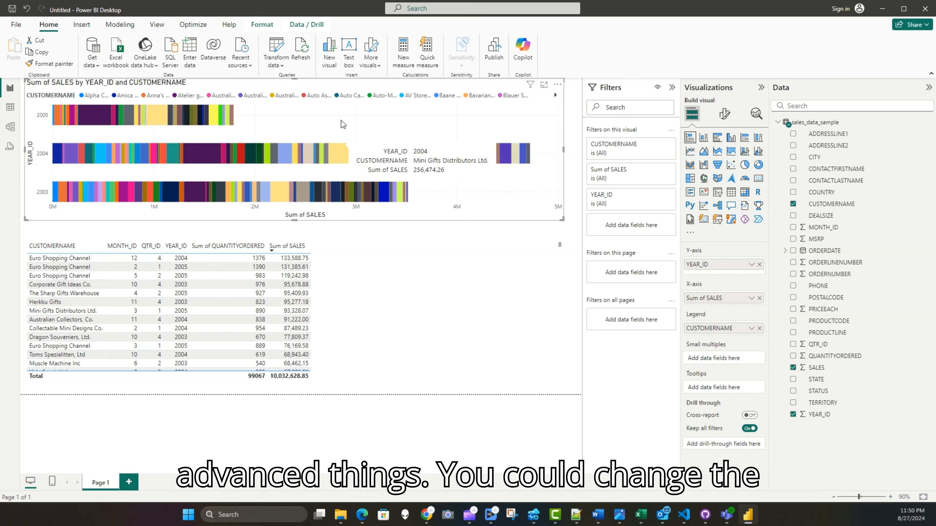
Step: Rename the chart's X-axis field to Total Sales and its Y-axis field to YEAR
double_click(704, 302)
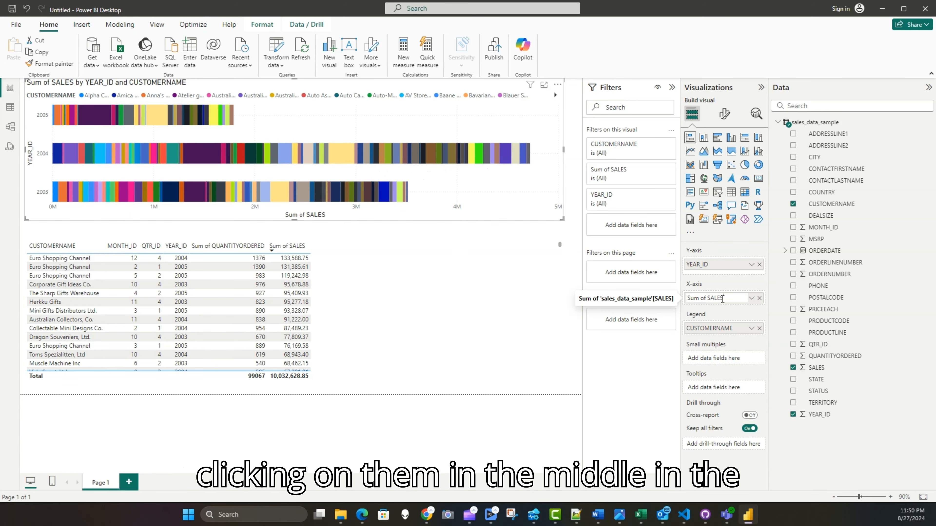
drag(723, 299, 680, 299)
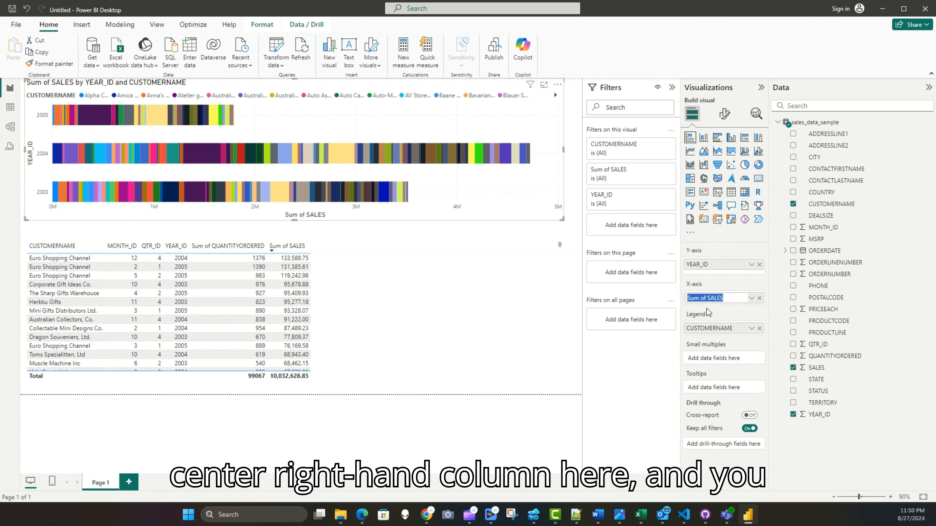
text(Total Sales)
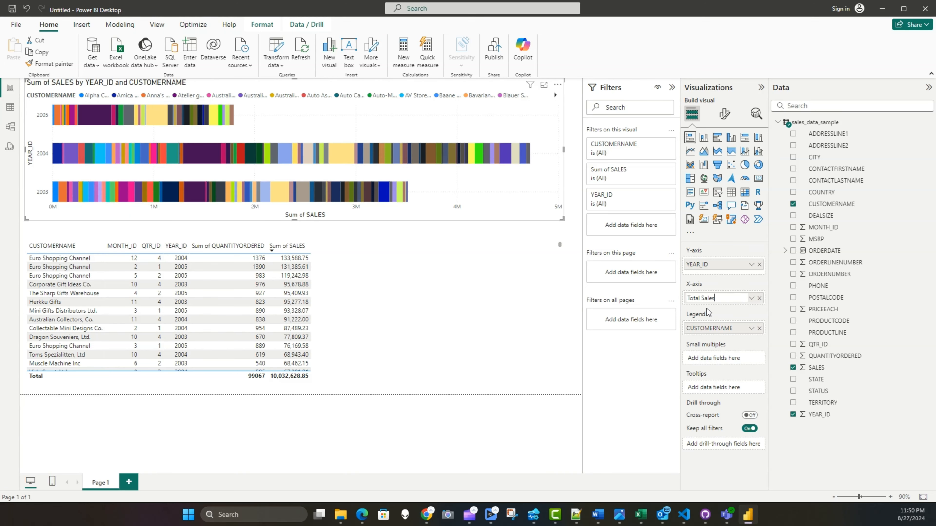
key(Return)
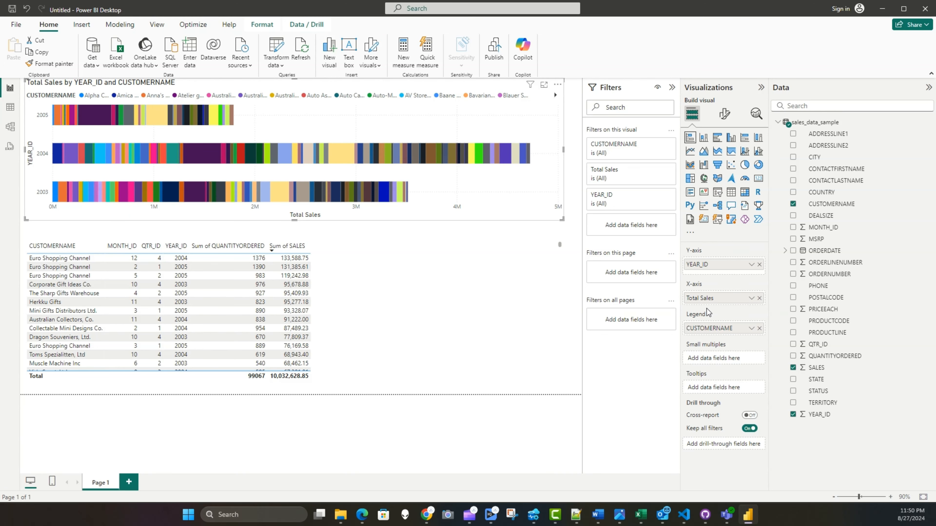
double_click(698, 265)
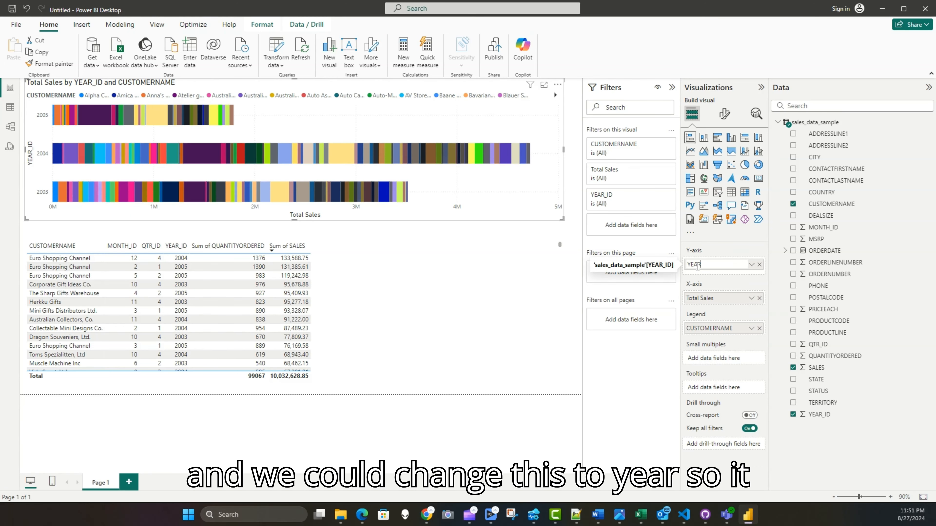
key(Return)
Step: Rename the chart's CUSTOMERNAME legend field to Customer Name
double_click(712, 329)
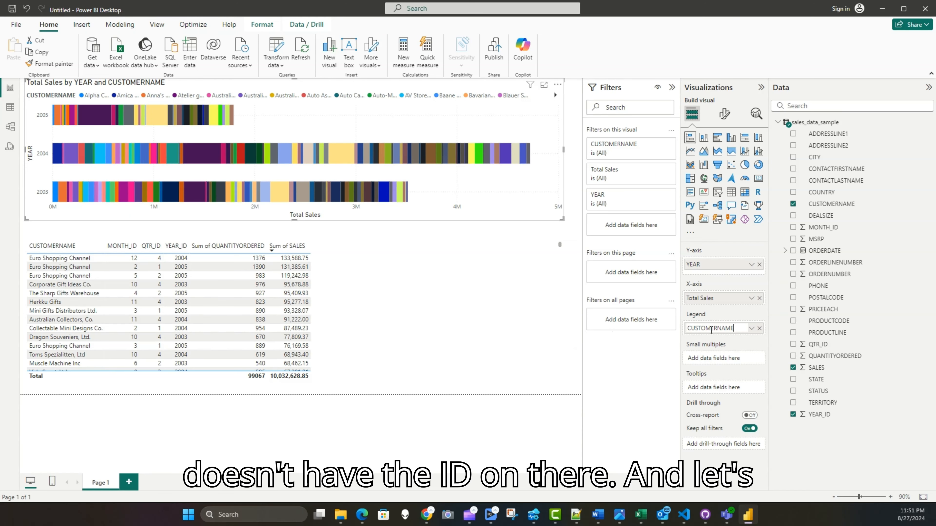
key(BackSpace)
key(BackSpace)
key(BackSpace)
key(BackSpace)
key(BackSpace)
key(BackSpace)
key(BackSpace)
key(BackSpace)
key(BackSpace)
key(BackSpace)
key(BackSpace)
text(Customer Name)
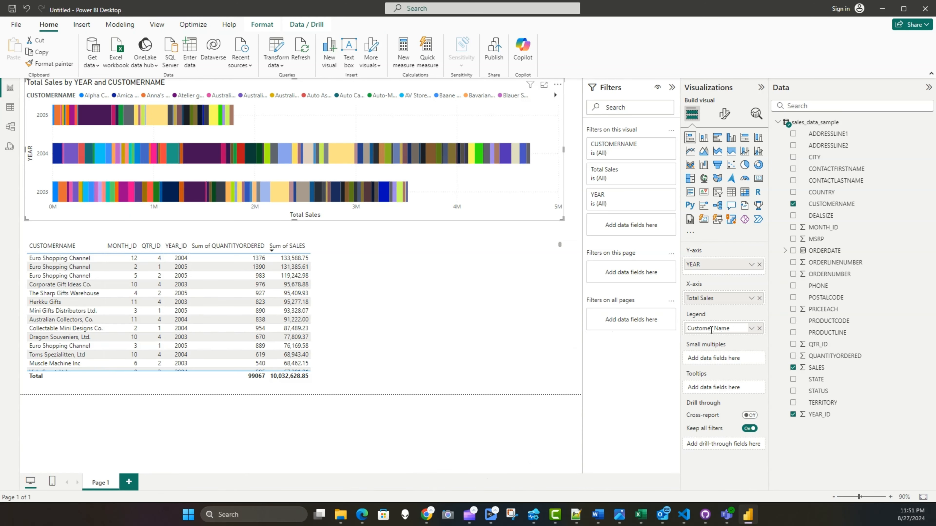
key(Return)
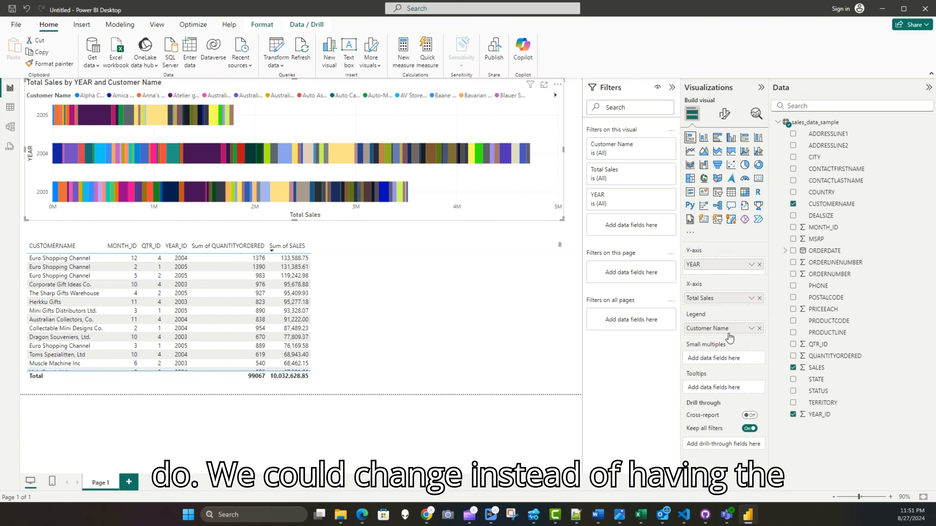
Step: Replace the bar chart's Customer Name legend field with MONTH_ID, and swap that for PRODUCTLINE
click(759, 328)
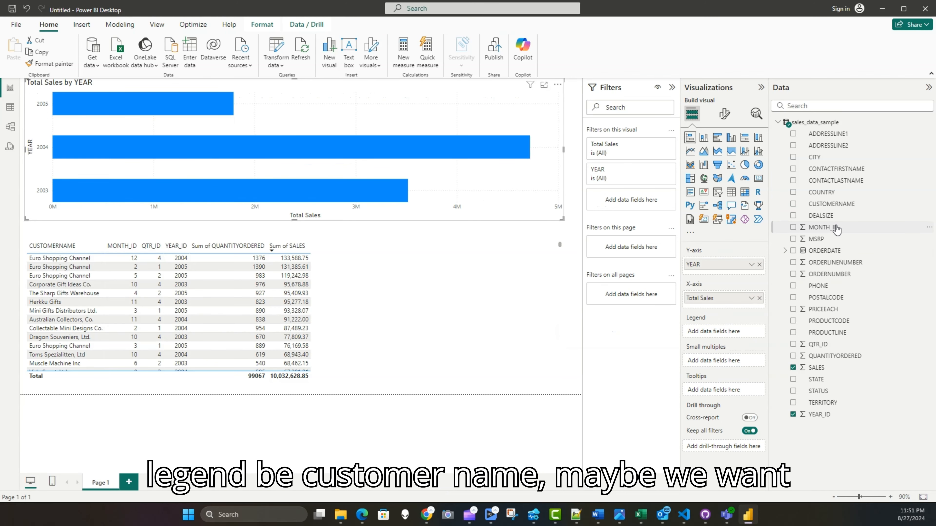
drag(823, 227, 719, 329)
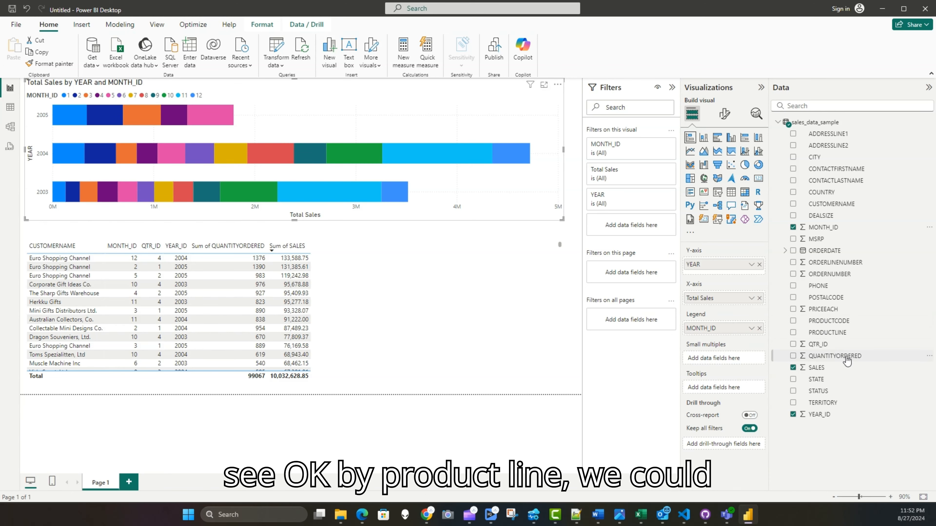
drag(833, 340, 726, 330)
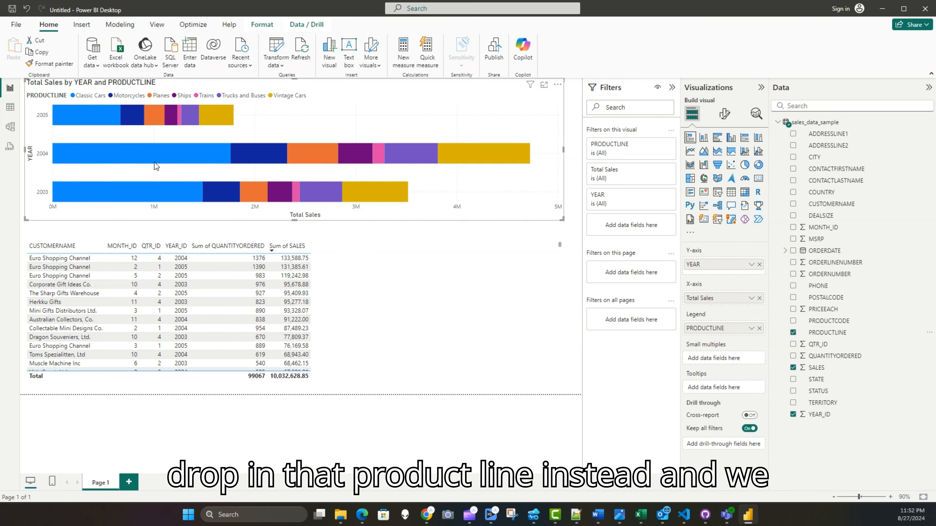
Step: Change the stacked bar chart of total sales by year and product line to a pie chart
mouse_move(139, 151)
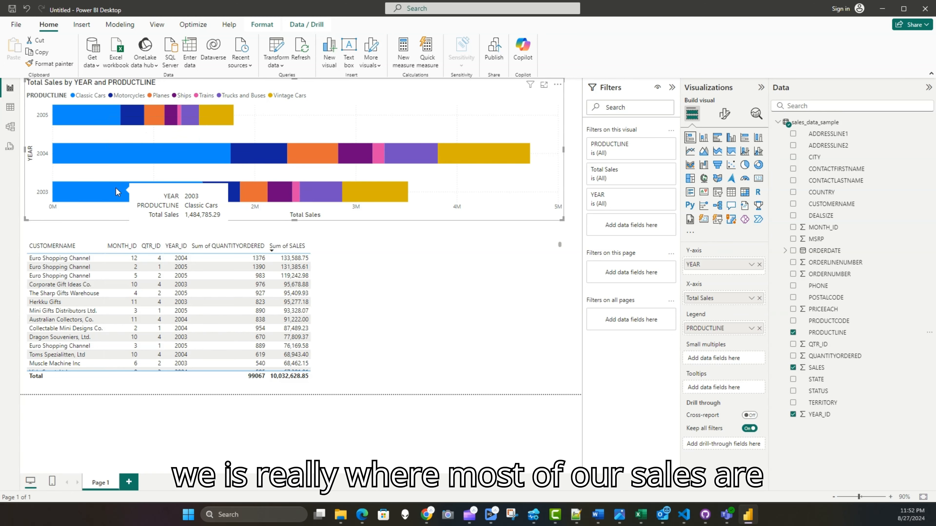
mouse_move(93, 117)
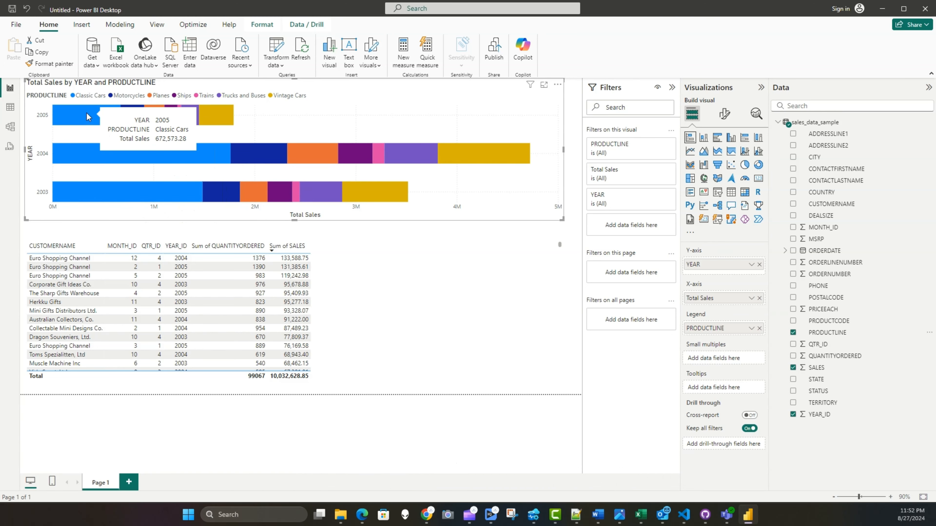
mouse_move(516, 150)
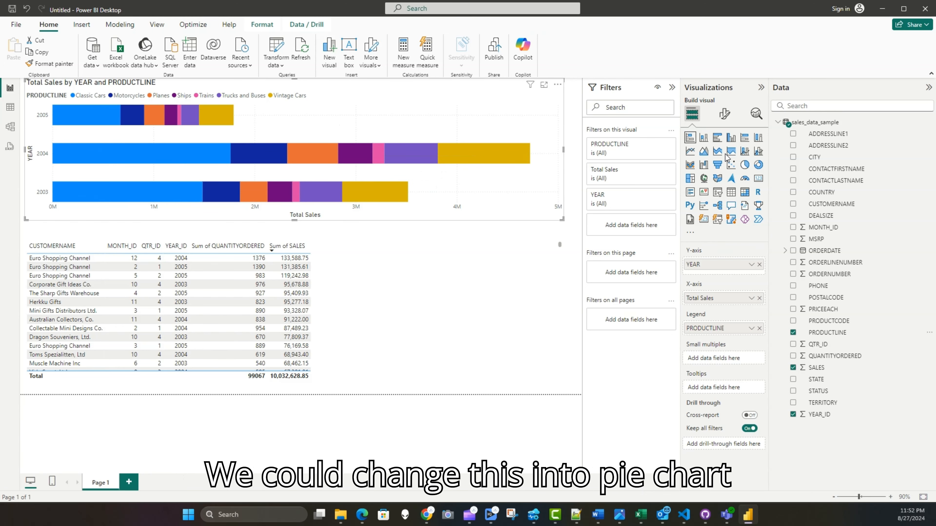
click(745, 164)
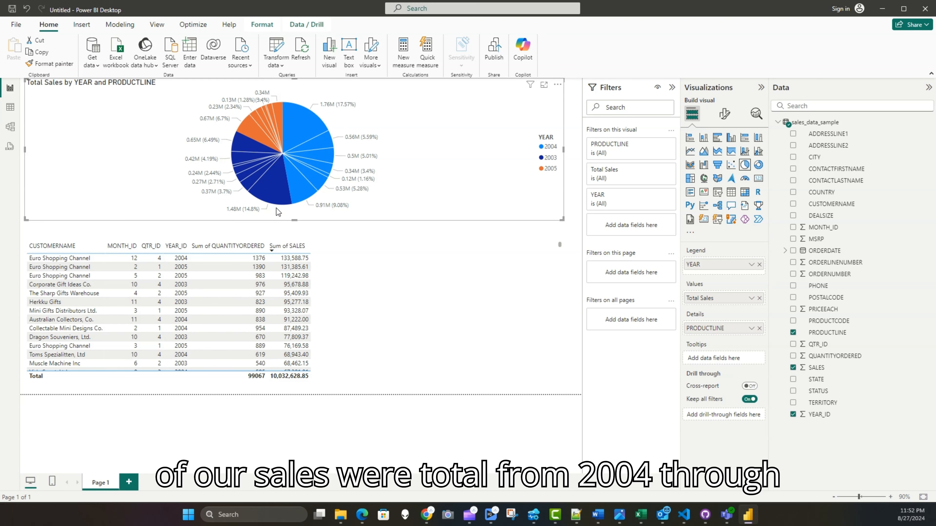
Step: Shift the pie chart slightly to the page's left edge and narrow it to about the width of the table below
mouse_move(303, 171)
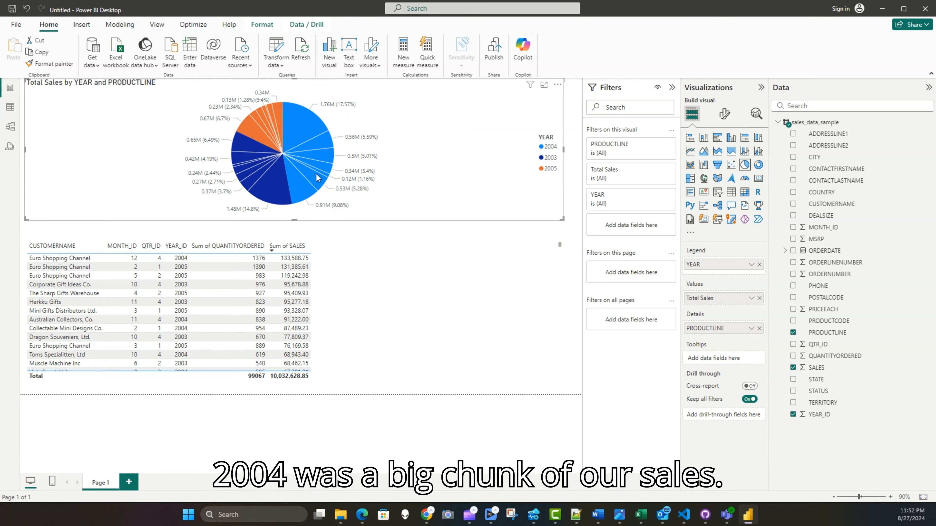
mouse_move(294, 205)
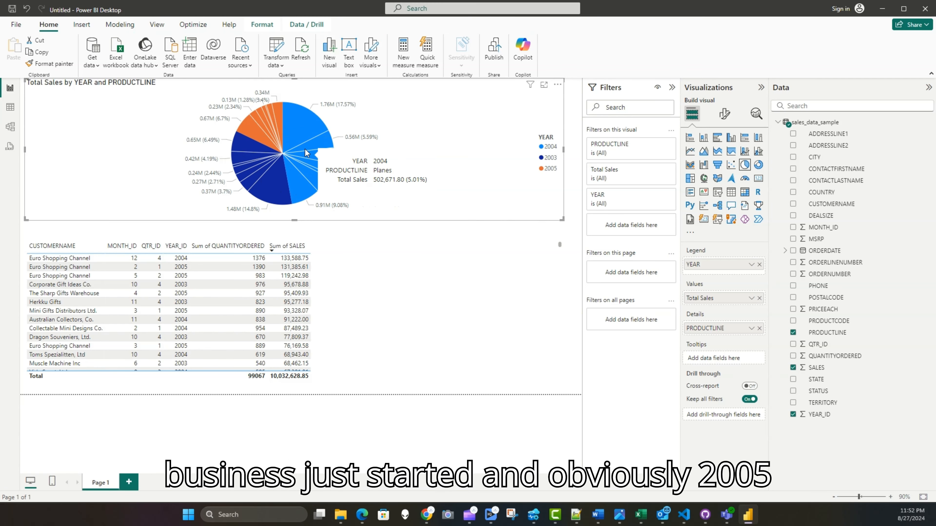
mouse_move(259, 114)
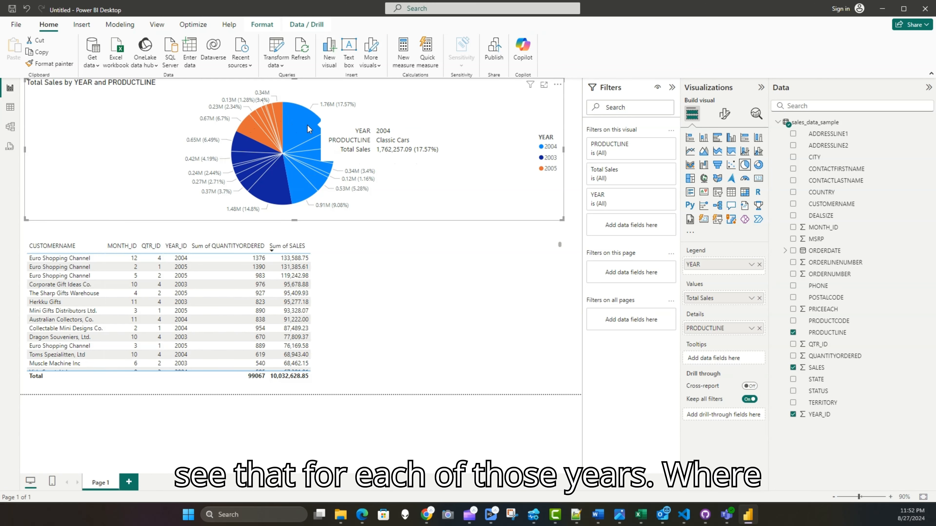
mouse_move(317, 149)
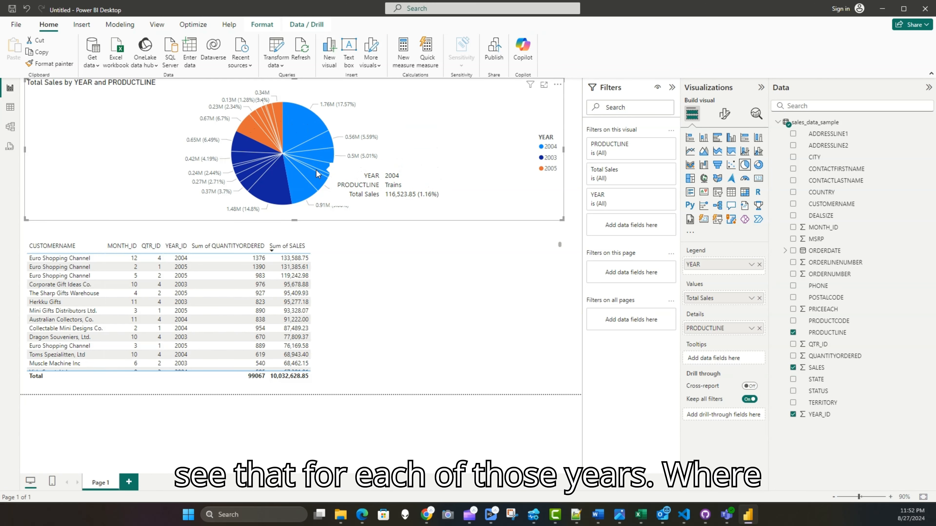
mouse_move(296, 132)
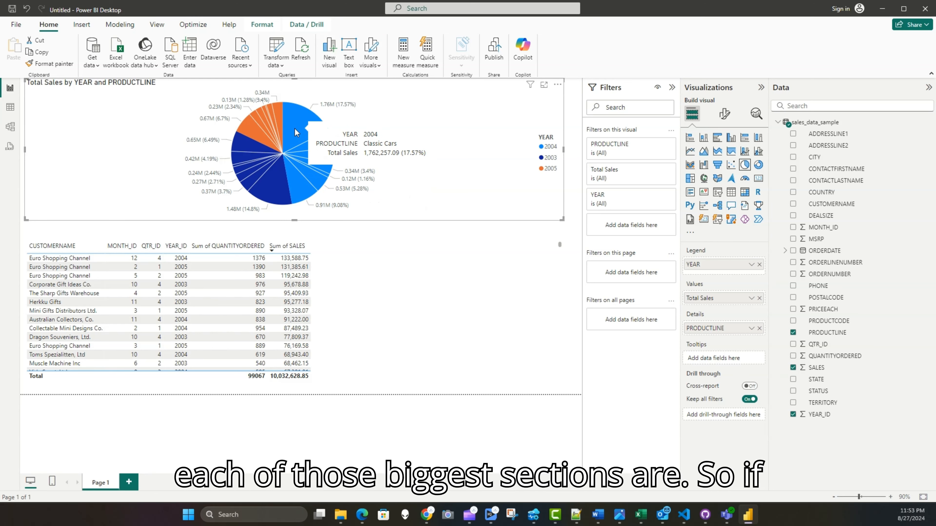
mouse_move(294, 129)
mouse_down()
mouse_move(310, 129)
mouse_move(291, 129)
mouse_up()
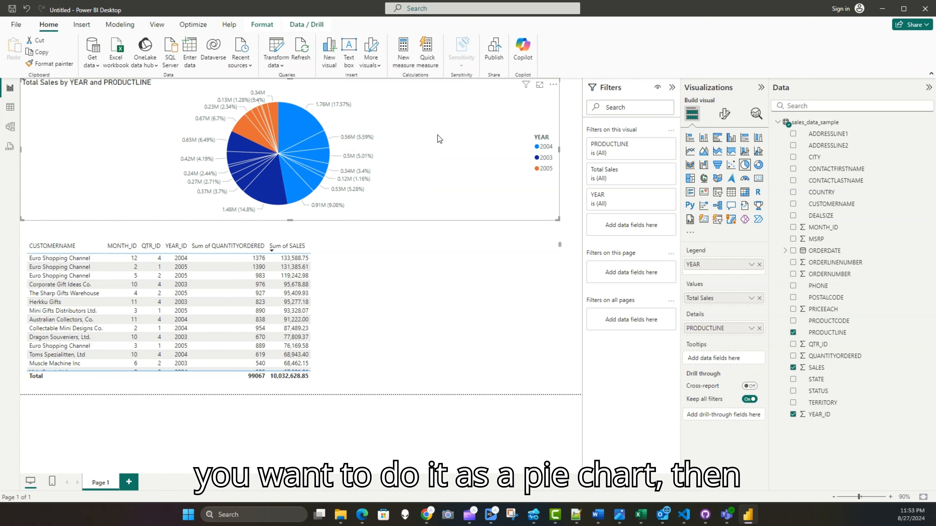
drag(561, 153, 306, 156)
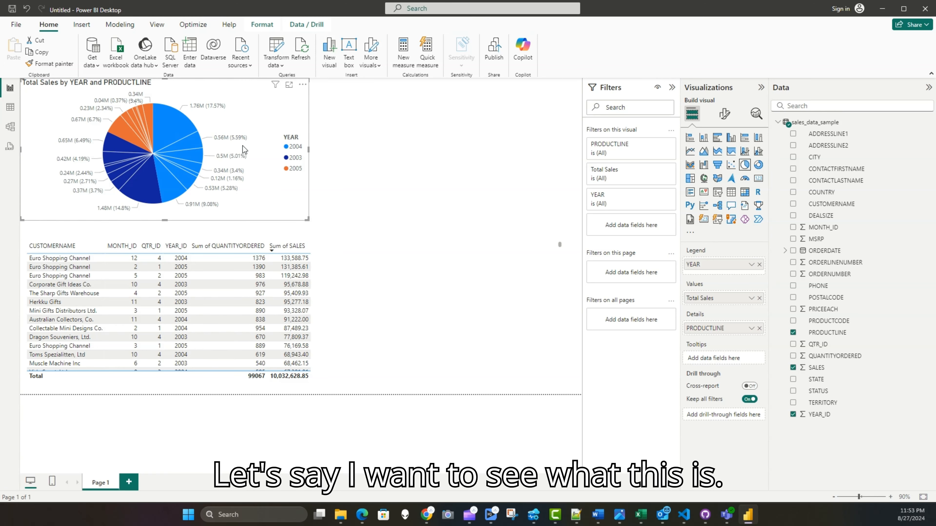
Step: Cross-filter the customer sales table by selecting the 2004 Classic Cars slice of the pie chart
click(167, 133)
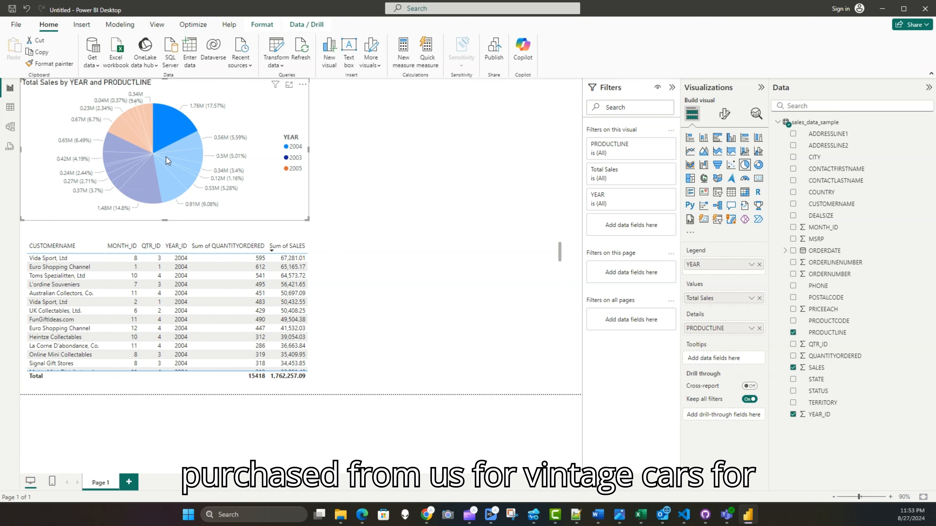
mouse_move(165, 118)
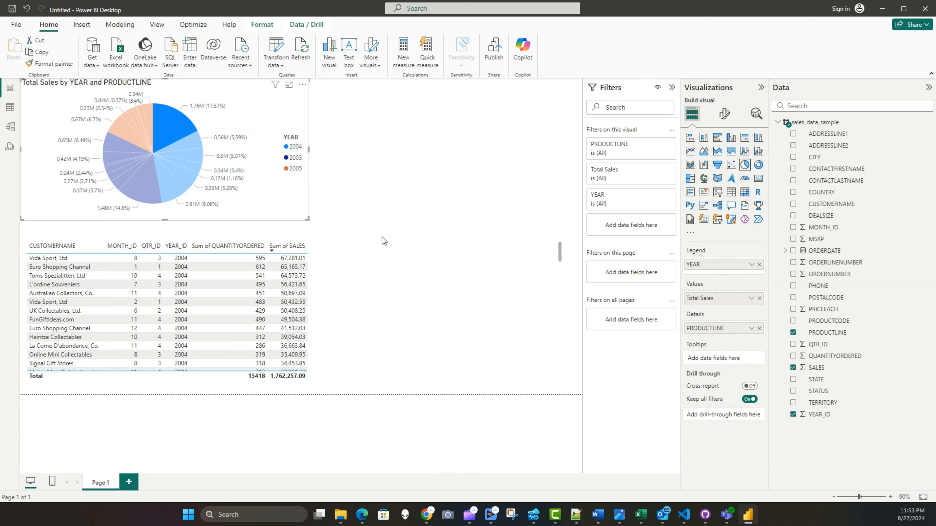